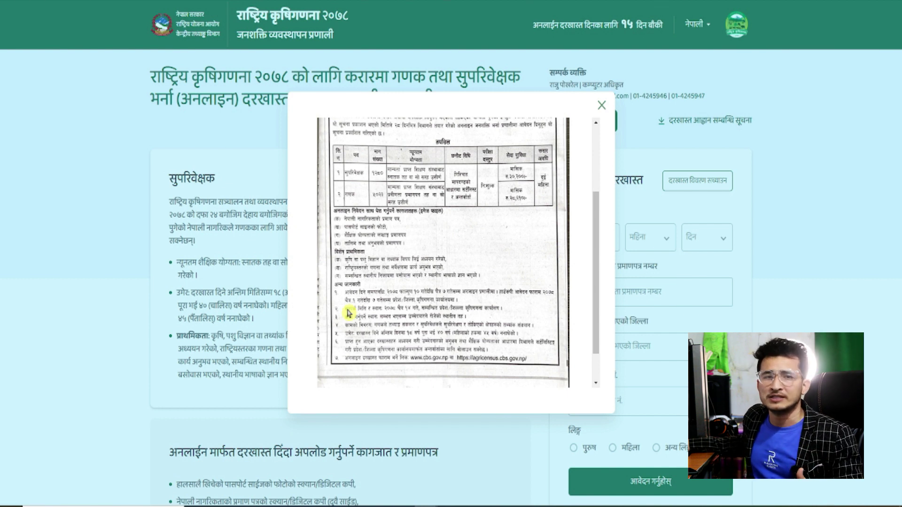
Close the recruitment notice image to return to the information page
{"action": "left_click", "coordinate": [602, 106]}
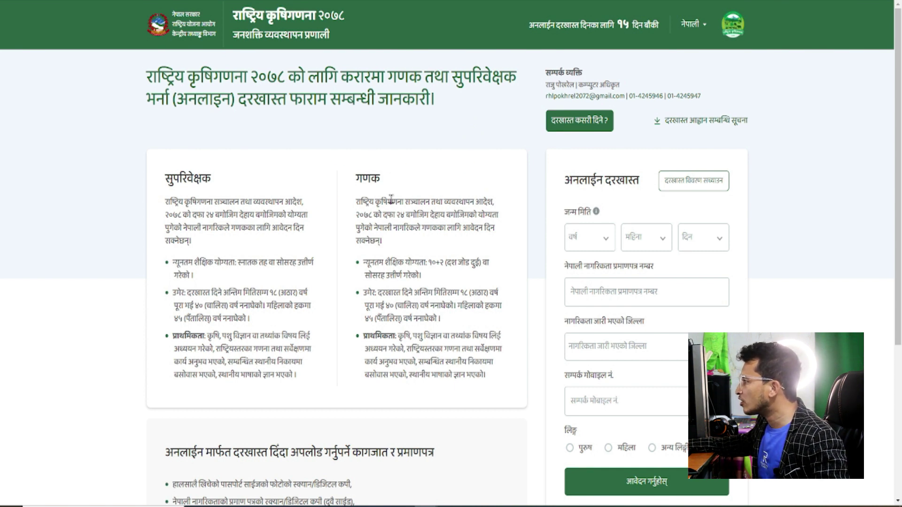
Zoom the page in with Ctrl+Plus and scroll through the online application form
{"action": "scroll", "coordinate": [557, 137], "scroll_direction": "down", "scroll_amount": 1}
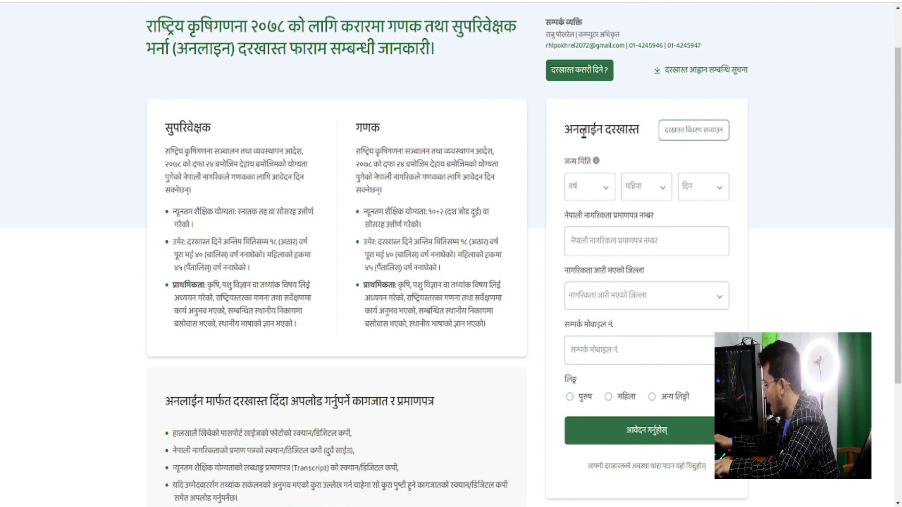
{"action": "key", "text": "ctrl+plus"}
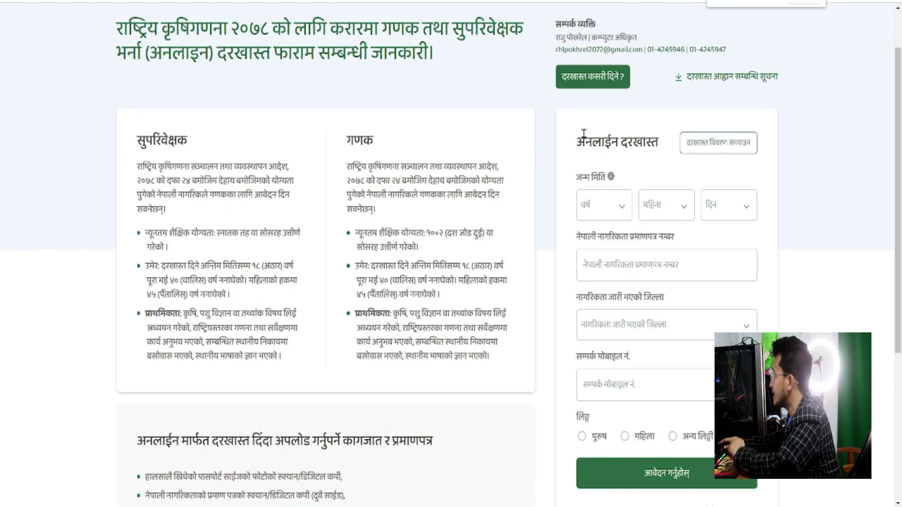
{"action": "scroll", "coordinate": [584, 134], "scroll_direction": "up", "scroll_amount": 1}
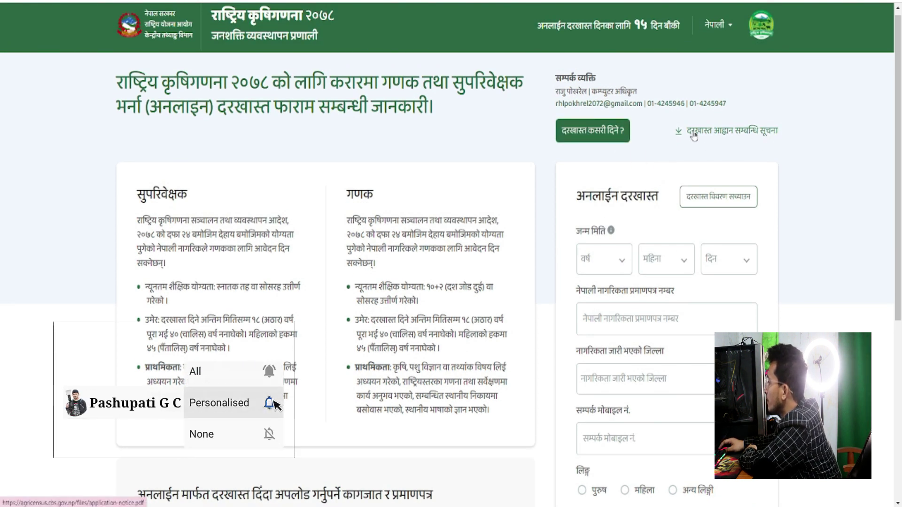
{"action": "scroll", "coordinate": [729, 220], "scroll_direction": "down", "scroll_amount": 1}
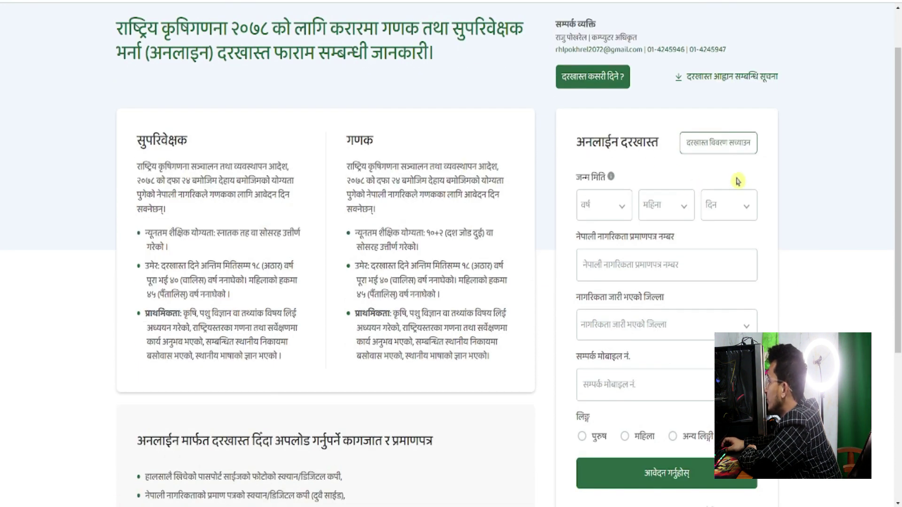
{"action": "scroll", "coordinate": [751, 186], "scroll_direction": "down", "scroll_amount": 1}
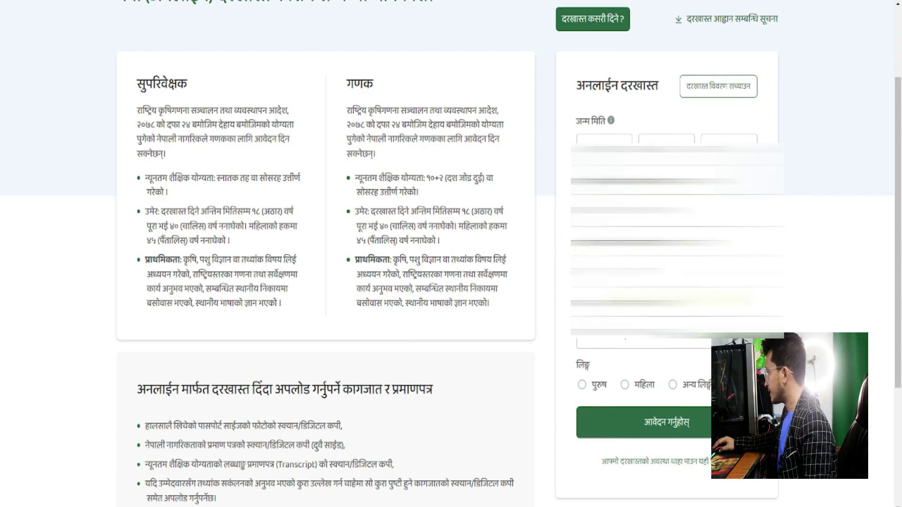
Select पुरुष as the applicant's gender and start the application with आवेदन गर्नुहोस्
{"action": "left_click", "coordinate": [582, 386]}
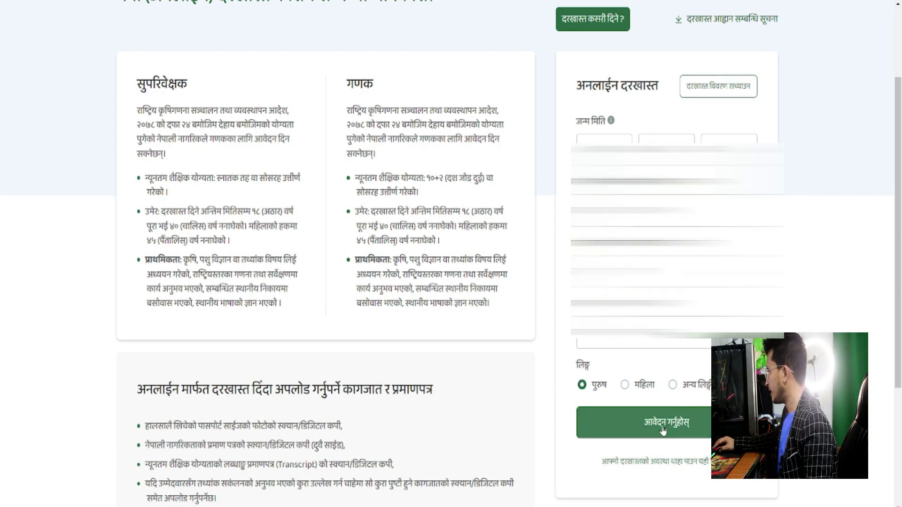
{"action": "left_click", "coordinate": [663, 430]}
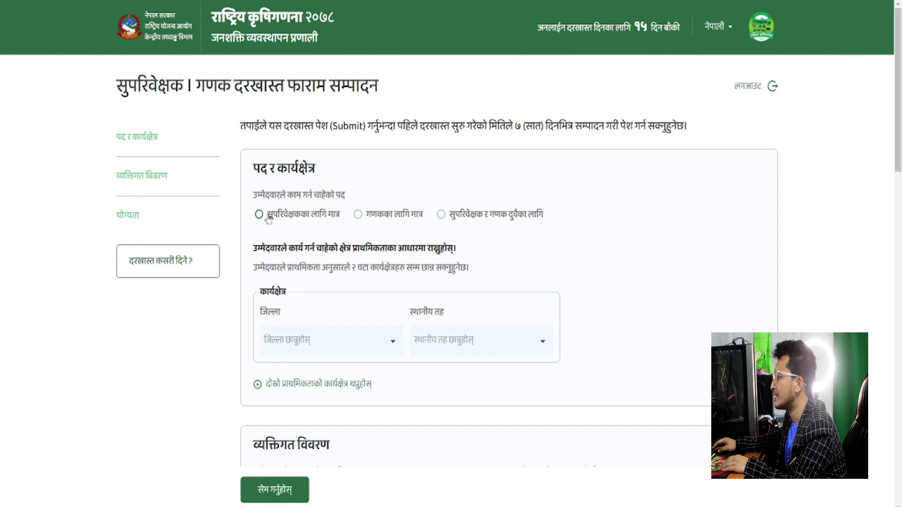
Choose गणकका लागि मात्र as the post, review the form sections, and pick दाङ as the first district
{"action": "left_click", "coordinate": [259, 234]}
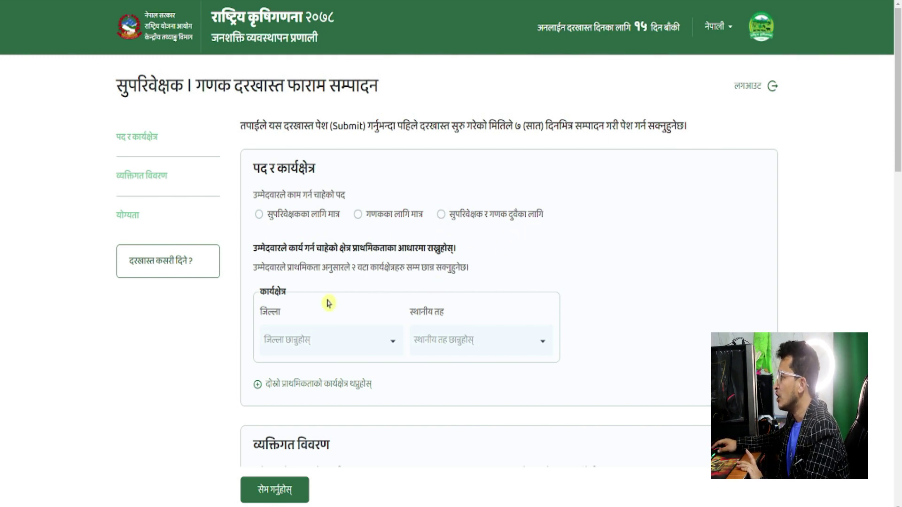
{"action": "scroll", "coordinate": [320, 303], "scroll_direction": "down", "scroll_amount": 2}
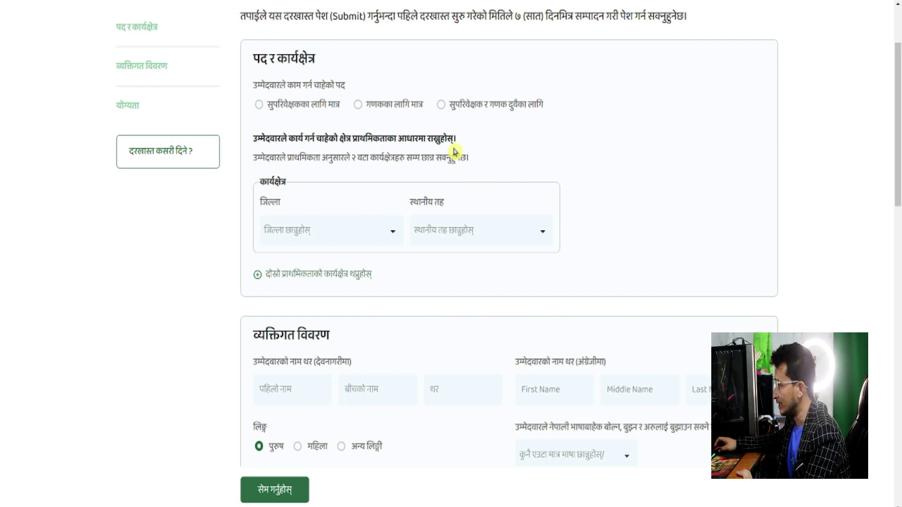
{"action": "scroll", "coordinate": [464, 237], "scroll_direction": "down", "scroll_amount": 2}
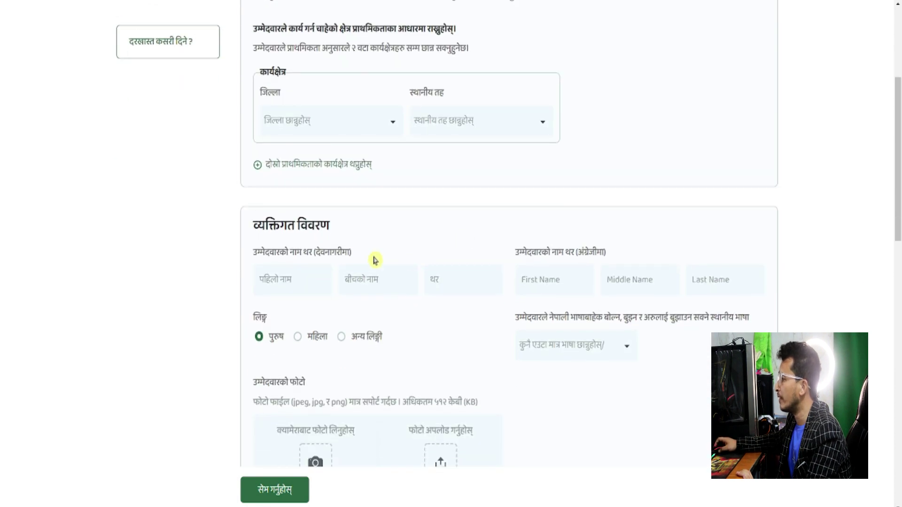
{"action": "scroll", "coordinate": [342, 242], "scroll_direction": "down", "scroll_amount": 2}
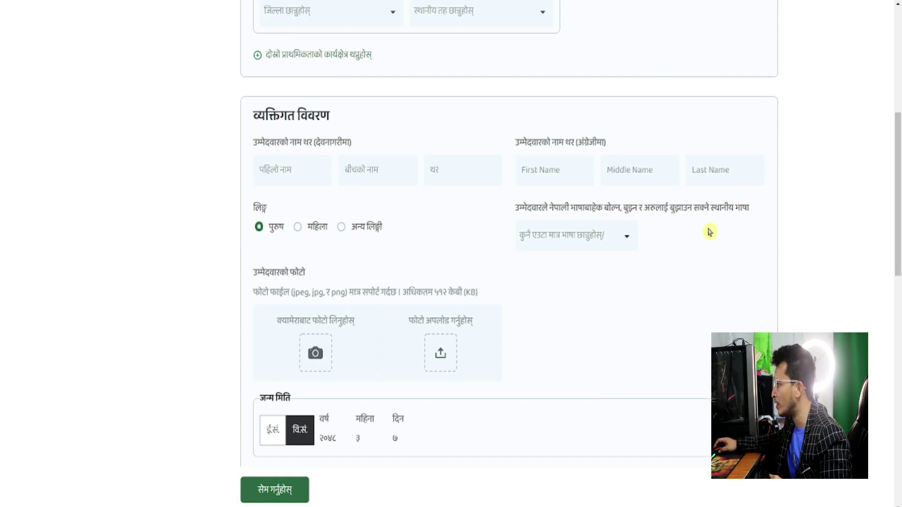
{"action": "scroll", "coordinate": [507, 300], "scroll_direction": "down", "scroll_amount": 1}
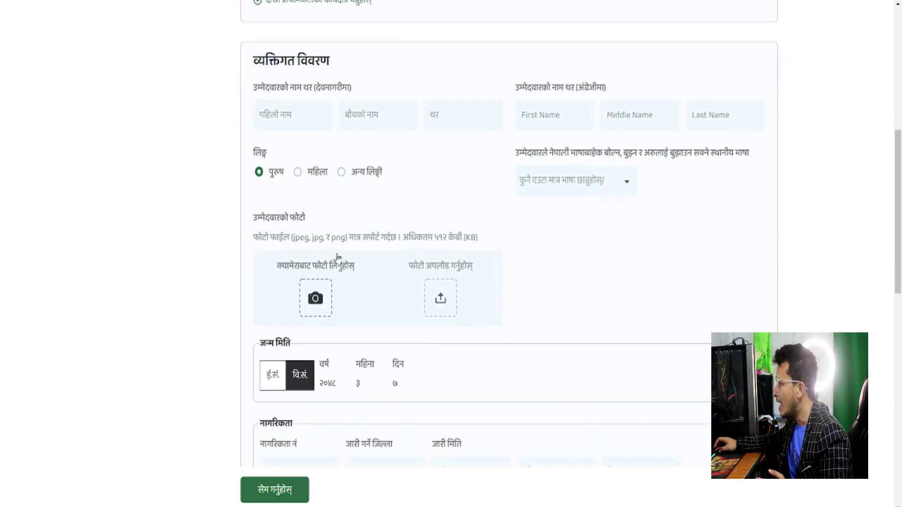
{"action": "scroll", "coordinate": [467, 324], "scroll_direction": "down", "scroll_amount": 3}
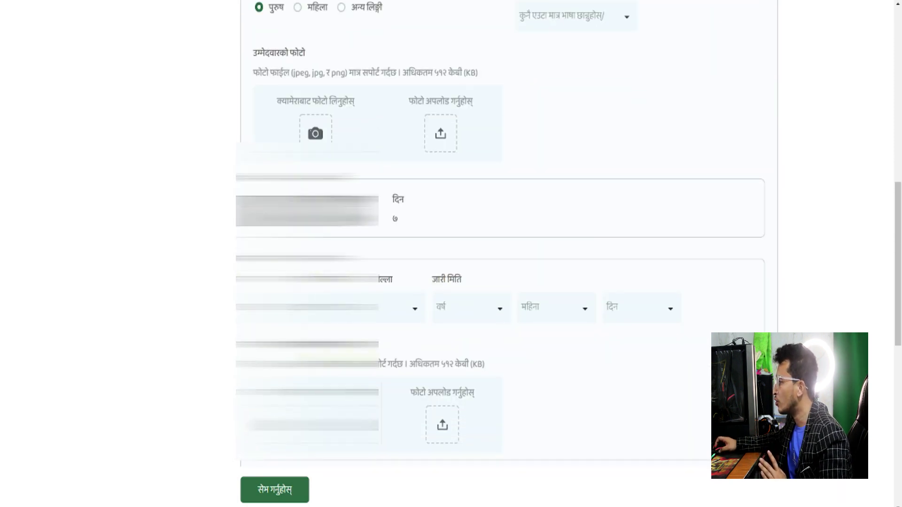
{"action": "scroll", "coordinate": [413, 312], "scroll_direction": "down", "scroll_amount": 2}
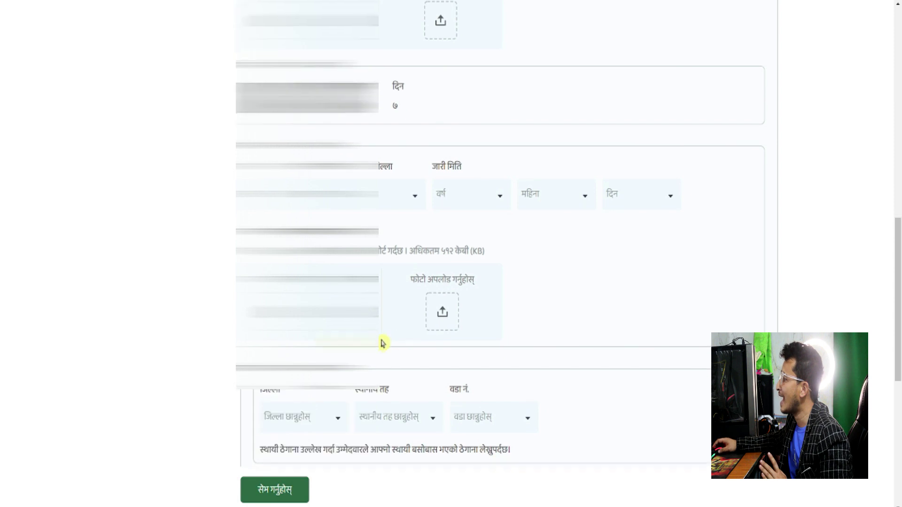
{"action": "scroll", "coordinate": [383, 344], "scroll_direction": "down", "scroll_amount": 3}
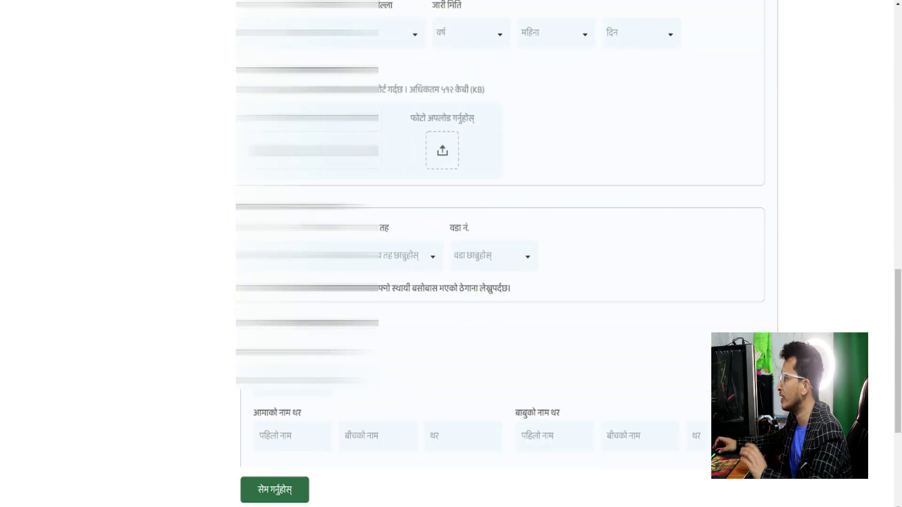
{"action": "scroll", "coordinate": [501, 254], "scroll_direction": "down", "scroll_amount": 2}
{"action": "scroll", "coordinate": [501, 254], "scroll_direction": "up", "scroll_amount": 3}
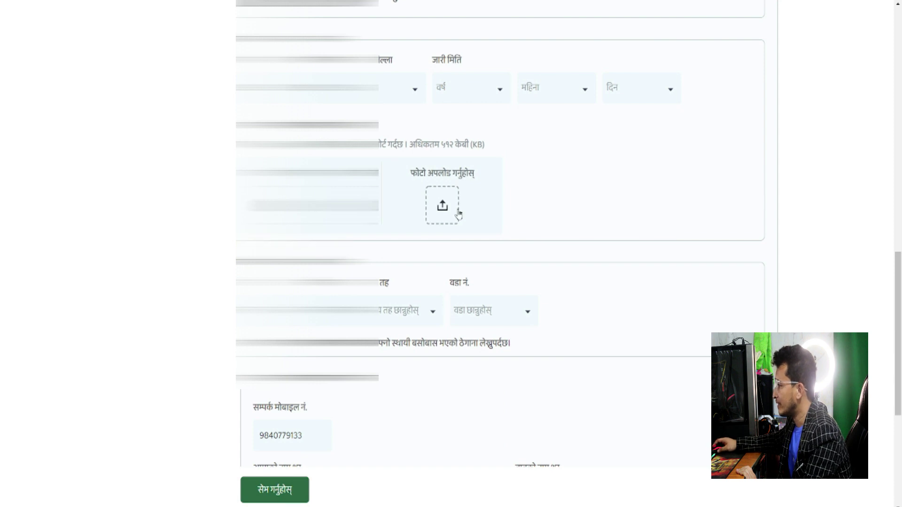
{"action": "scroll", "coordinate": [590, 229], "scroll_direction": "down", "scroll_amount": 2}
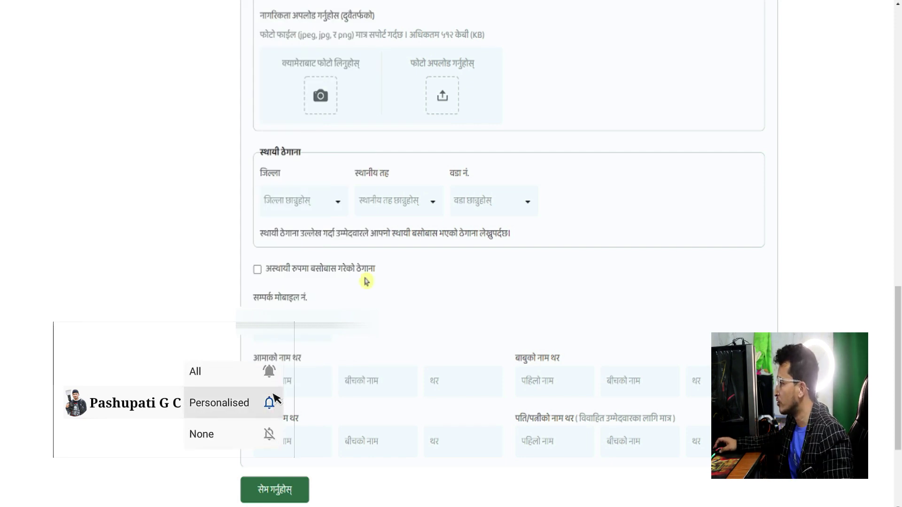
{"action": "scroll", "coordinate": [303, 299], "scroll_direction": "down", "scroll_amount": 1}
{"action": "scroll", "coordinate": [303, 299], "scroll_direction": "down", "scroll_amount": 2}
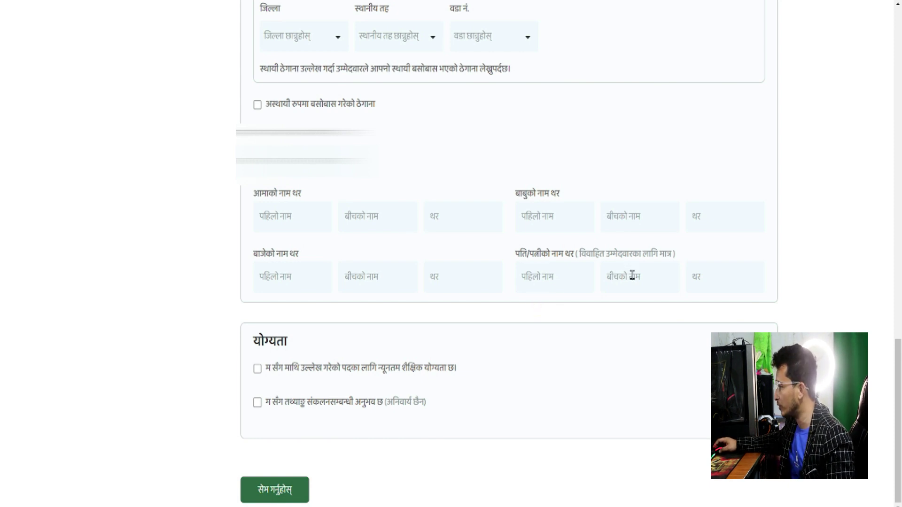
{"action": "scroll", "coordinate": [349, 361], "scroll_direction": "down", "scroll_amount": 1}
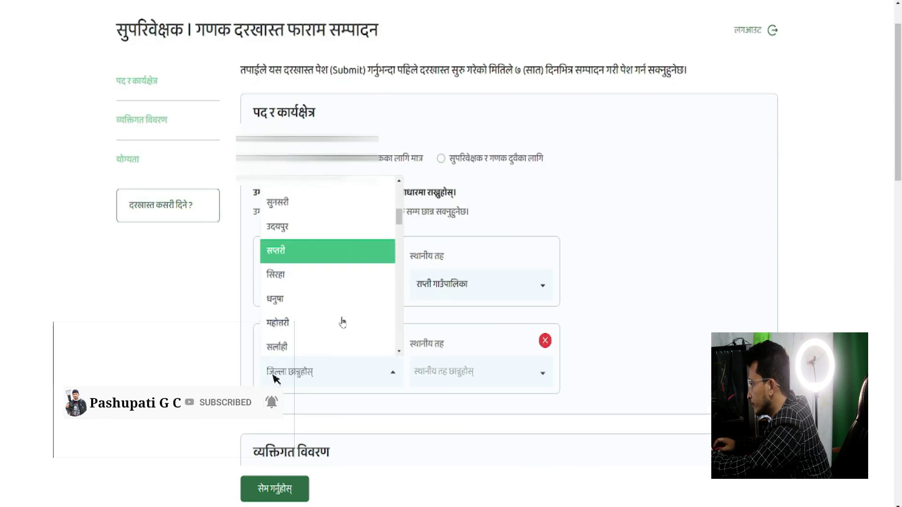
Set राप्ती गाउँपालिका as the first work area and add दाङ / गढवा गाउँपालिका as second
{"action": "left_click", "coordinate": [322, 252]}
{"action": "left_click", "coordinate": [473, 373]}
{"action": "left_click", "coordinate": [473, 318]}
{"action": "scroll", "coordinate": [307, 232], "scroll_direction": "down", "scroll_amount": 5}
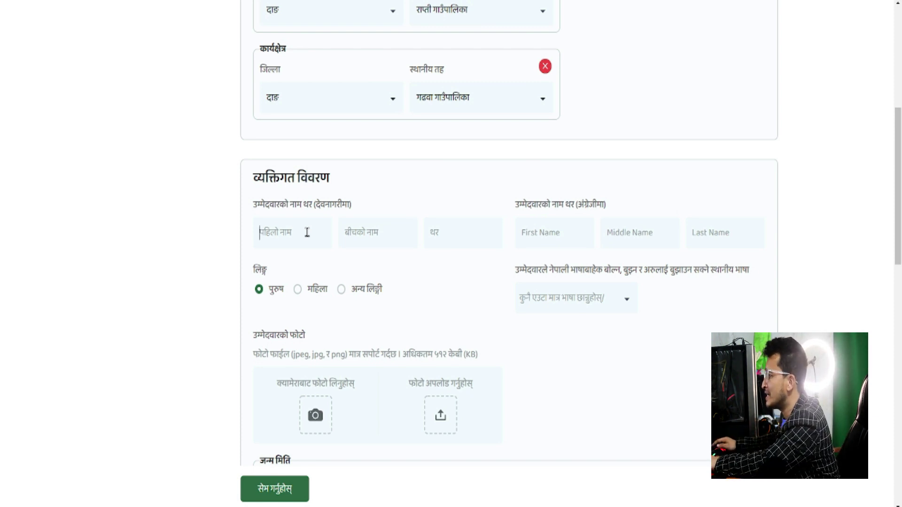
Clear a stray letter from the Devanagari first-name field and go to the Preeti converter
{"action": "type", "text": "व"}
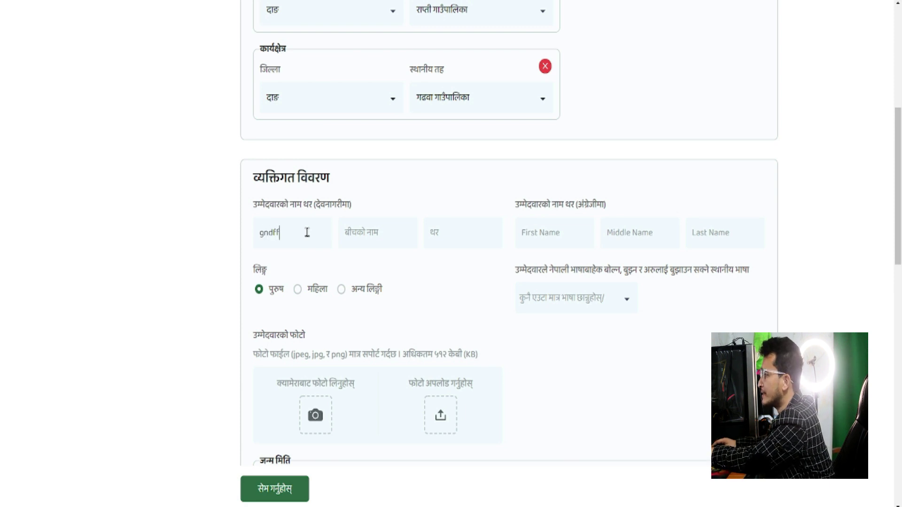
{"action": "key", "text": "BackSpace"}
{"action": "key", "text": "BackSpace"}
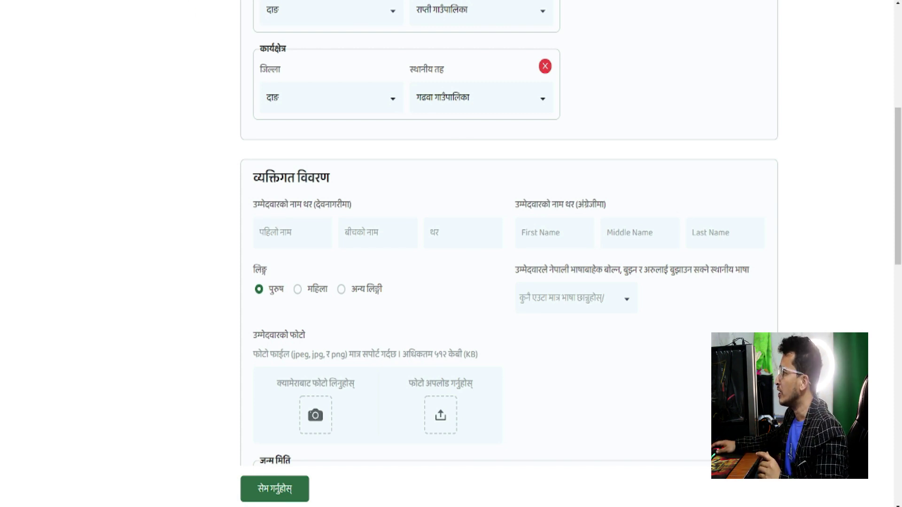
{"action": "key", "text": "ctrl+Tab"}
Convert the applicant's name from Preeti to Unicode and paste the first name into the Devanagari field
{"action": "left_click", "coordinate": [205, 141]}
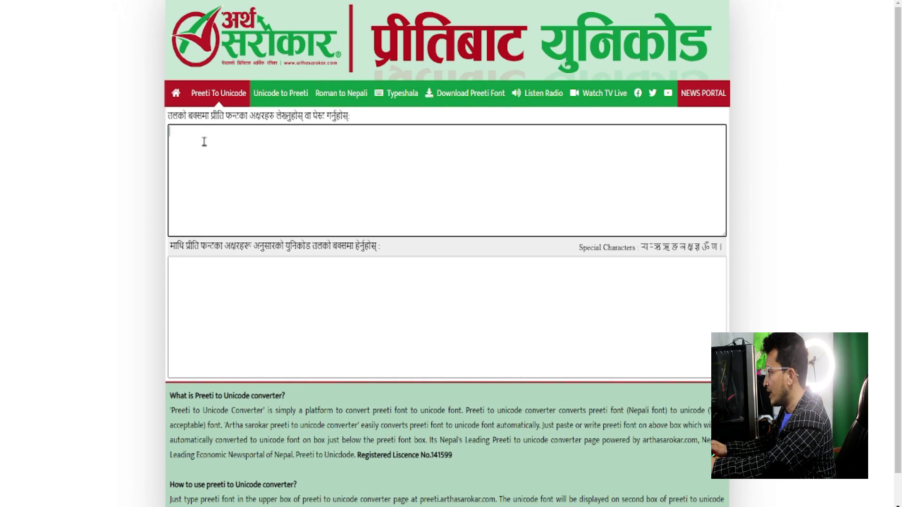
{"action": "type", "text": "kz"}
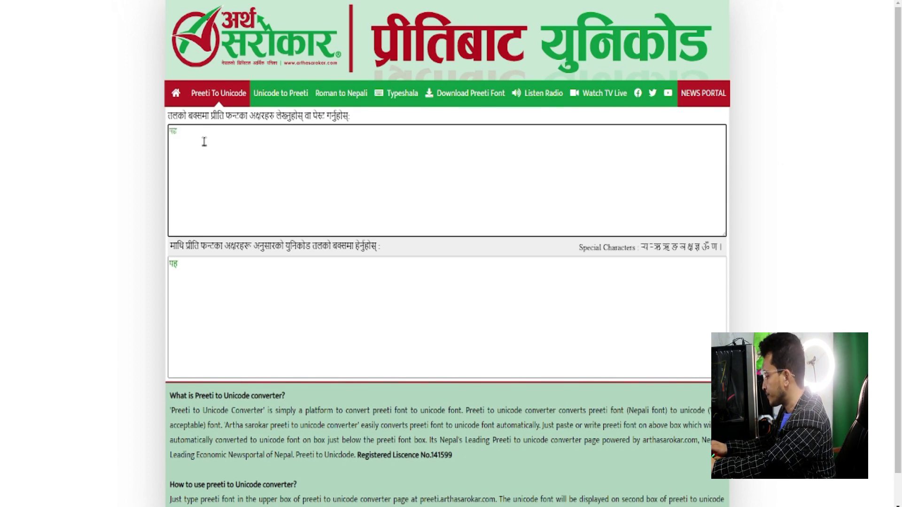
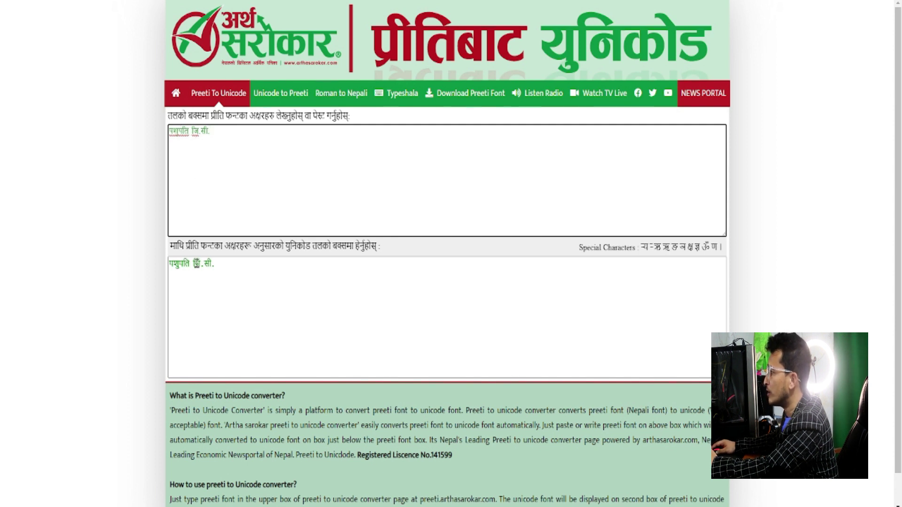
{"action": "left_click_drag", "start_coordinate": [194, 264], "coordinate": [161, 270]}
{"action": "right_click", "coordinate": [175, 265]}
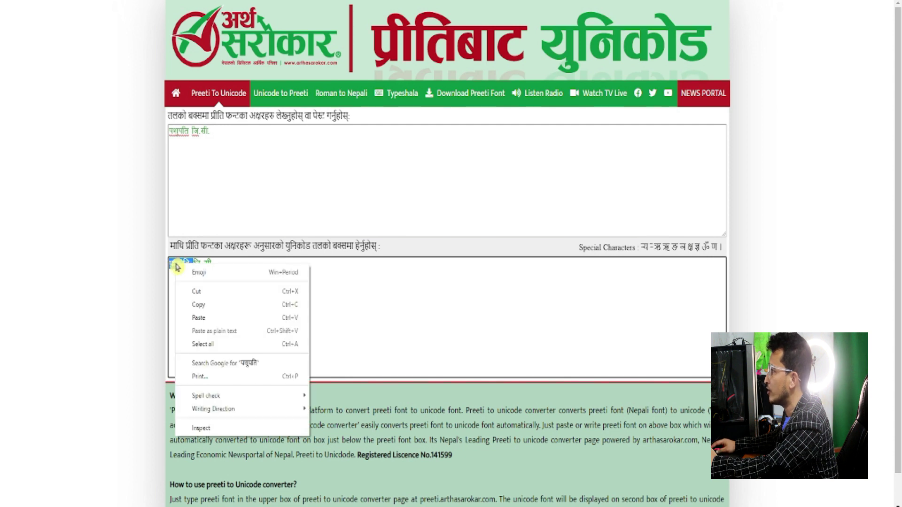
{"action": "left_click", "coordinate": [210, 304]}
{"action": "left_click", "coordinate": [72, 1]}
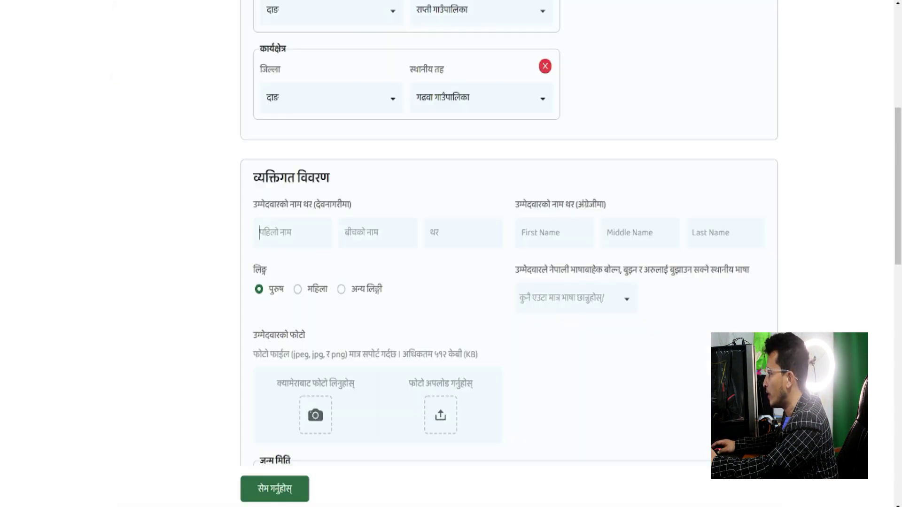
{"action": "right_click", "coordinate": [291, 232]}
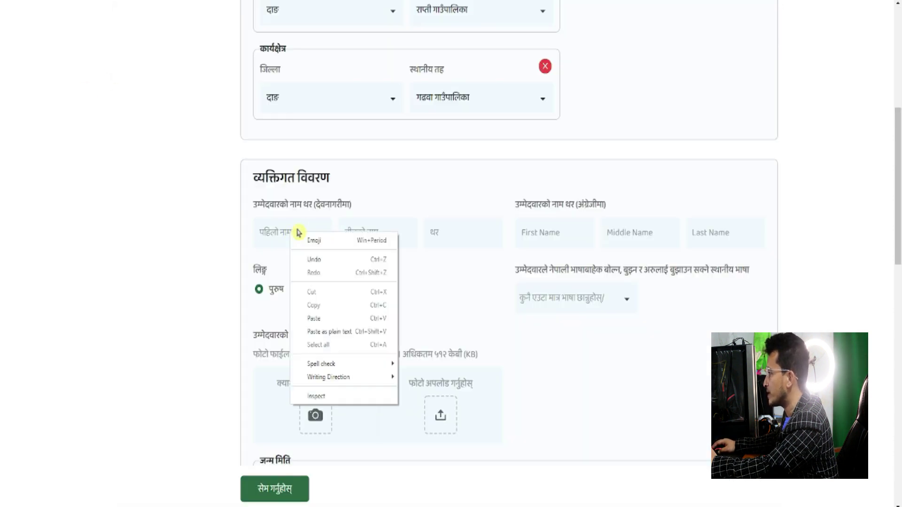
{"action": "left_click", "coordinate": [322, 316]}
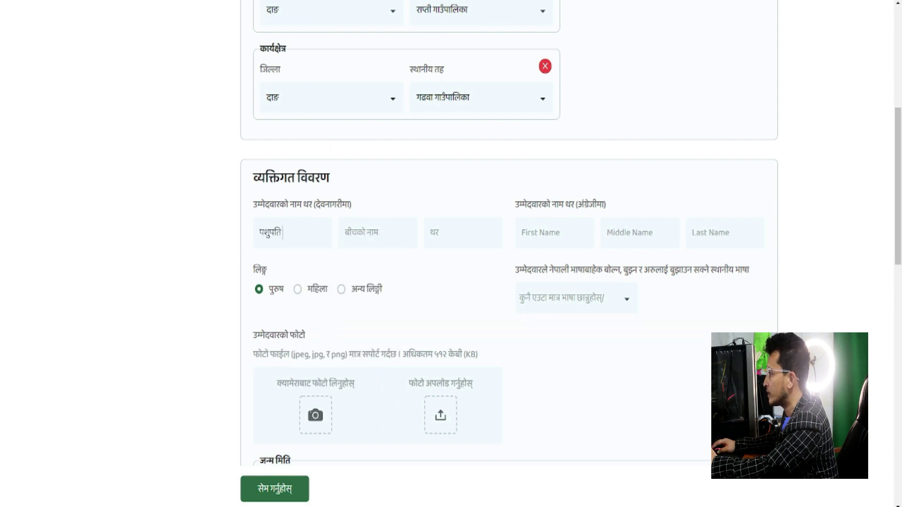
Copy the converted surname and paste it into the Devanagari surname field
{"action": "left_click", "coordinate": [188, 1]}
{"action": "left_click_drag", "start_coordinate": [215, 264], "coordinate": [194, 262]}
{"action": "right_click", "coordinate": [195, 264]}
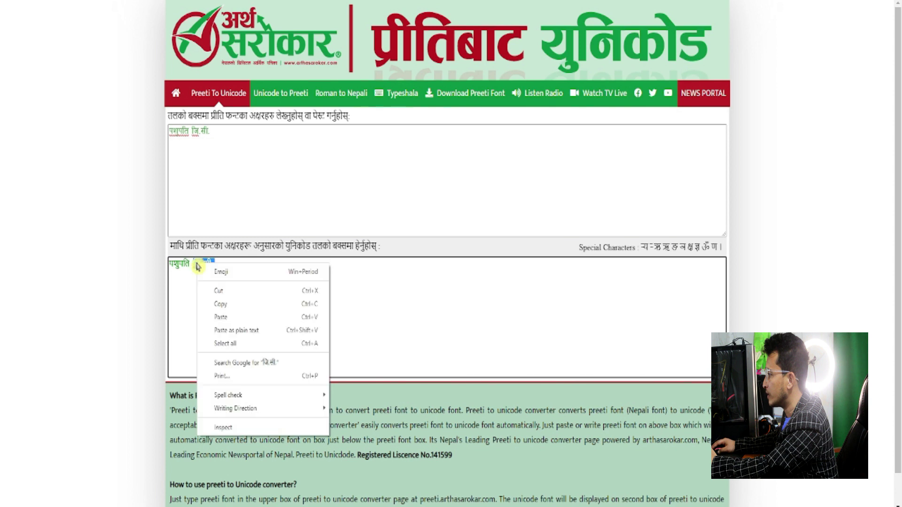
{"action": "left_click", "coordinate": [232, 306]}
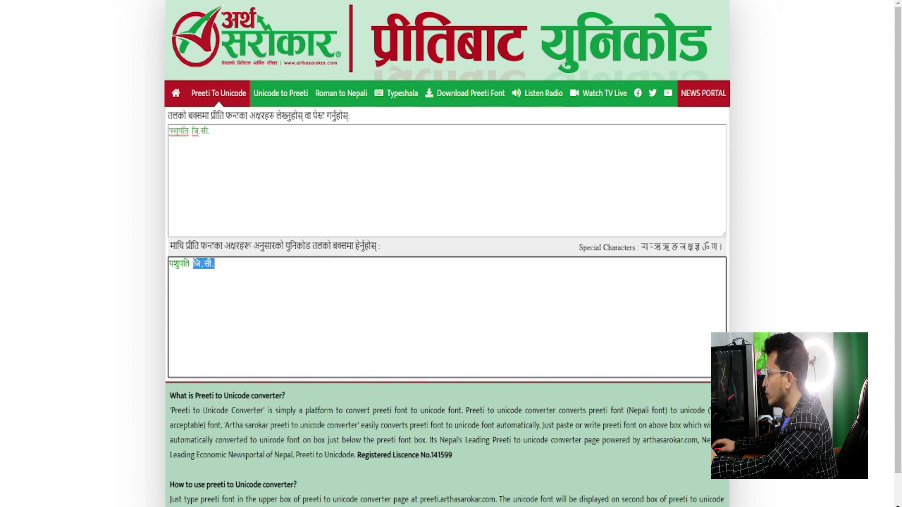
{"action": "key", "text": "ctrl+Tab"}
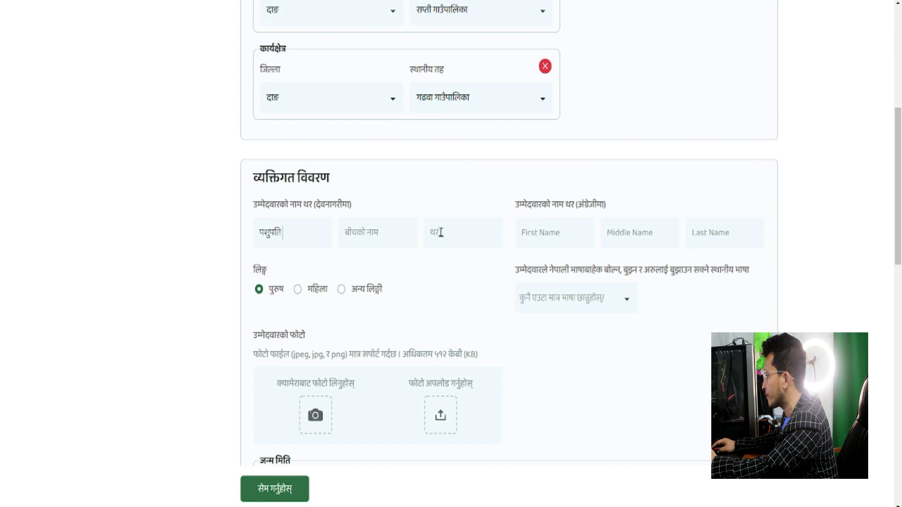
{"action": "right_click", "coordinate": [440, 232]}
{"action": "left_click", "coordinate": [461, 317]}
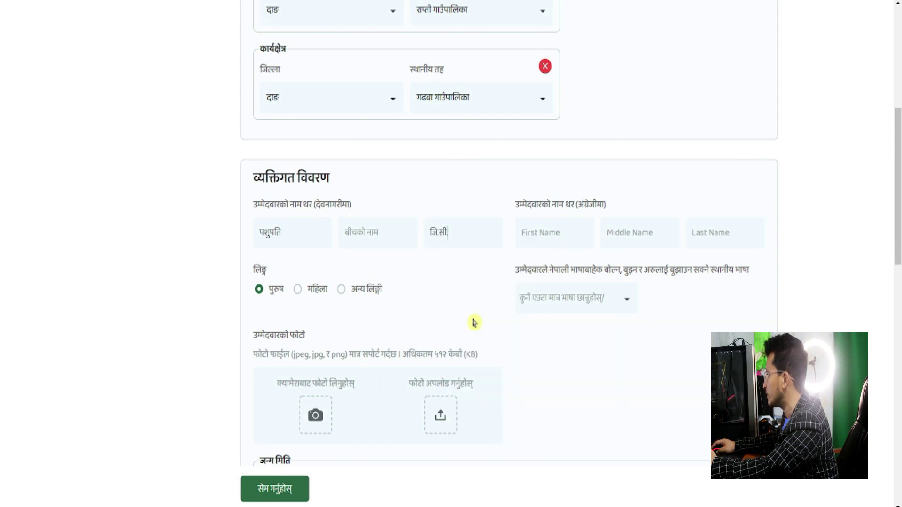
Enter the applicant's first and last name in the English name fields
{"action": "right_click", "coordinate": [698, 233]}
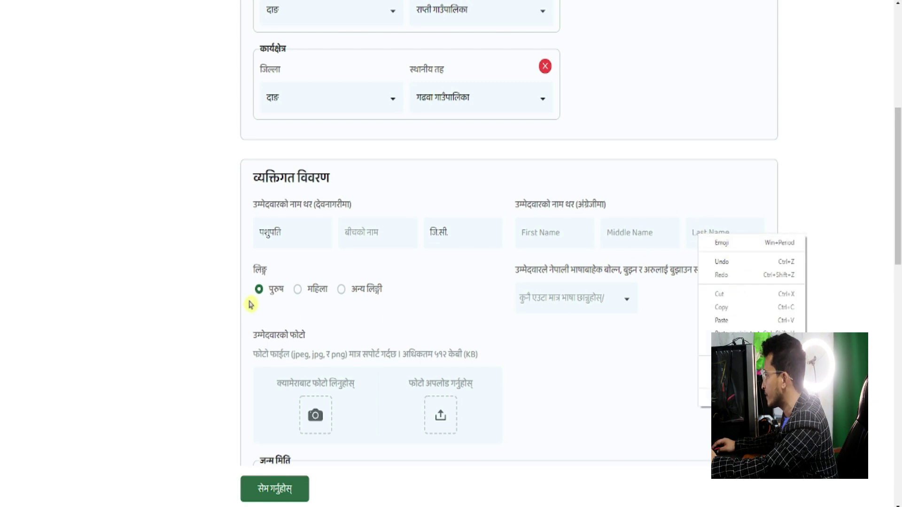
{"action": "left_click", "coordinate": [503, 341]}
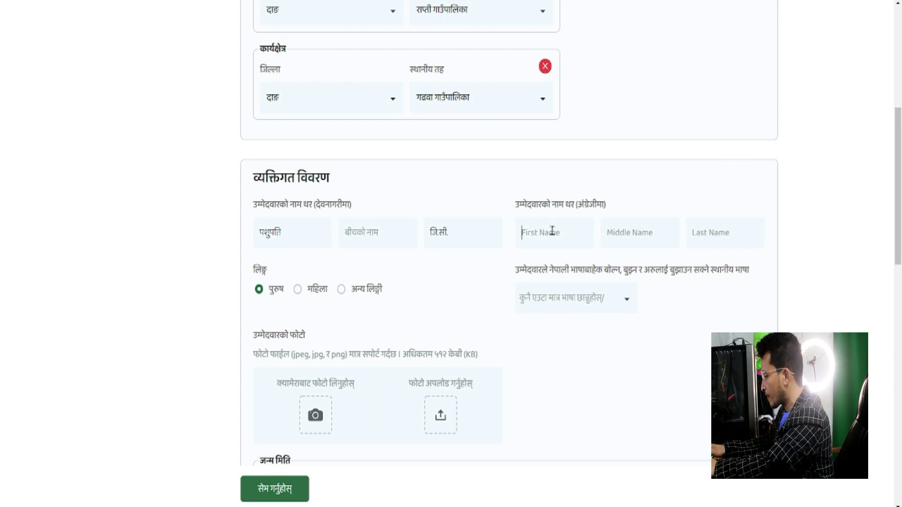
{"action": "key", "text": "Tab"}
{"action": "key", "text": "Tab"}
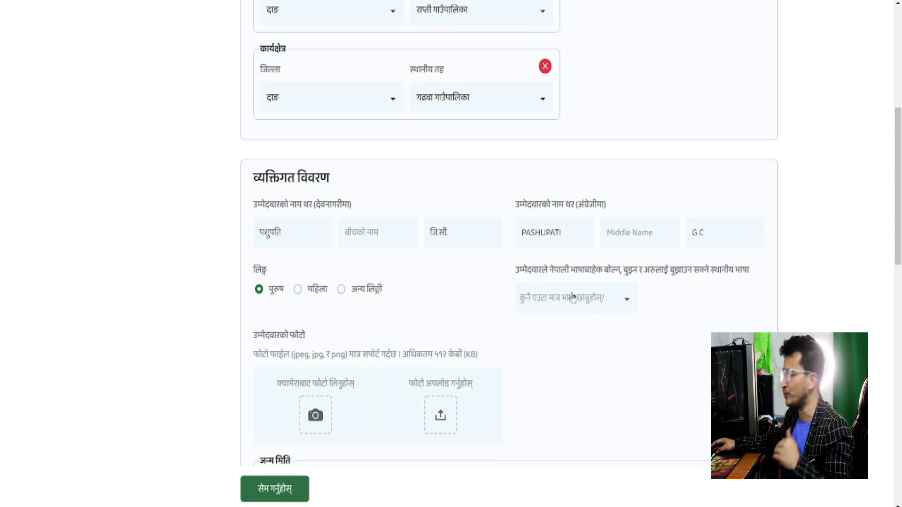
Pick थारू from the local language dropdown and scroll toward the photo section
{"action": "left_click", "coordinate": [627, 301]}
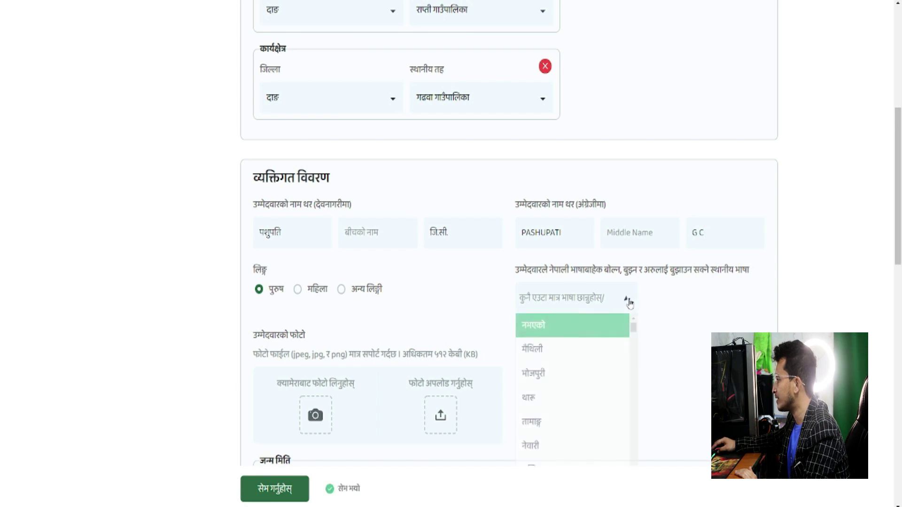
{"action": "left_click", "coordinate": [552, 401]}
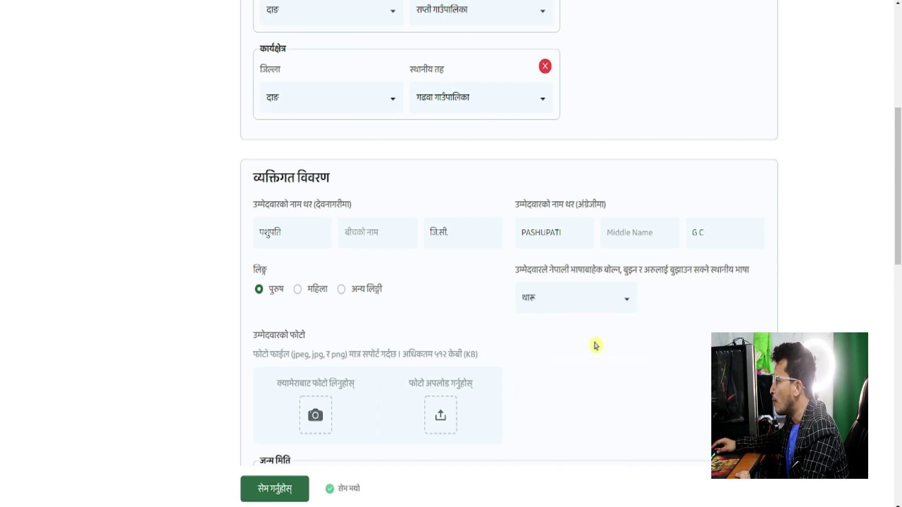
{"action": "scroll", "coordinate": [594, 350], "scroll_direction": "down", "scroll_amount": 2}
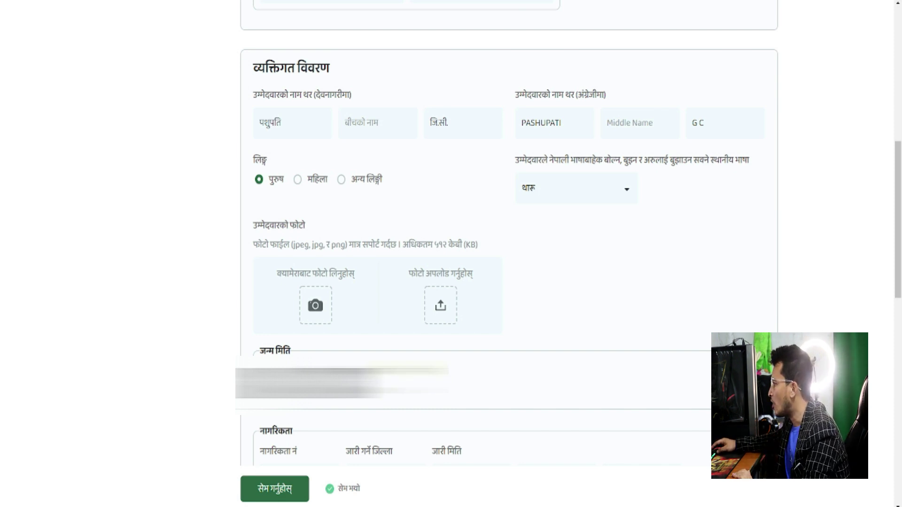
Upload the applicant's portrait image and scroll down to the योग्यता section
{"action": "left_click", "coordinate": [441, 316]}
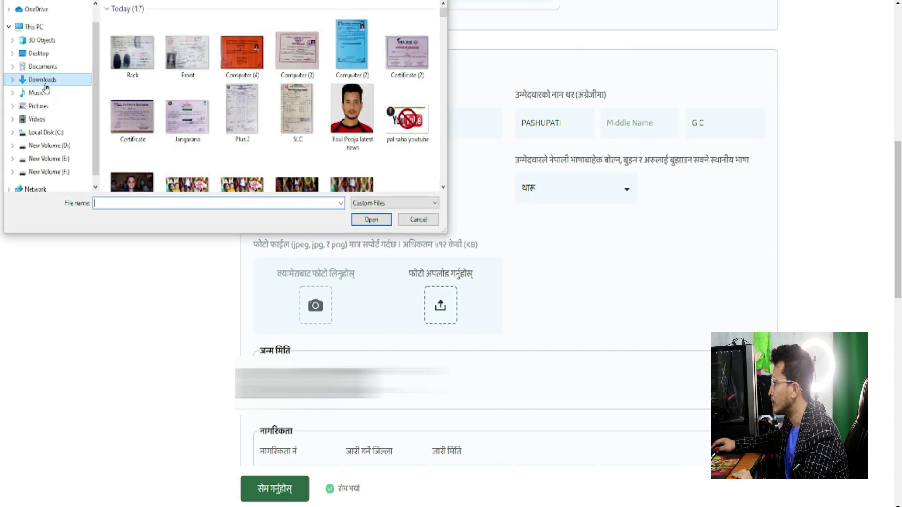
{"action": "left_click", "coordinate": [348, 116]}
{"action": "left_click", "coordinate": [371, 221]}
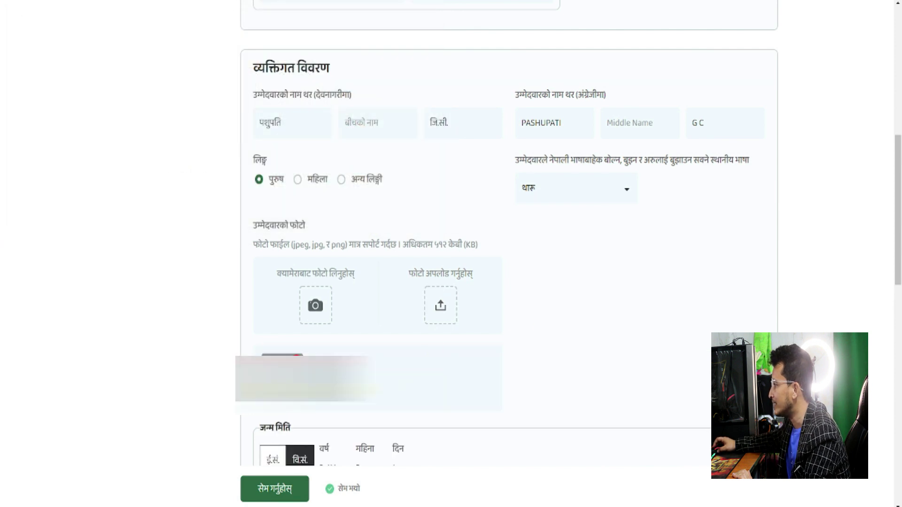
{"action": "scroll", "coordinate": [496, 367], "scroll_direction": "down", "scroll_amount": 5}
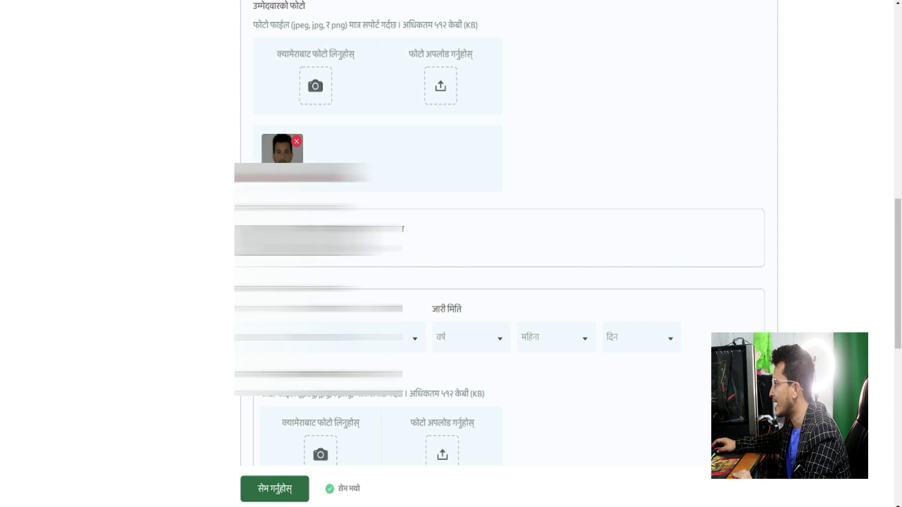
{"action": "scroll", "coordinate": [431, 288], "scroll_direction": "down", "scroll_amount": 1}
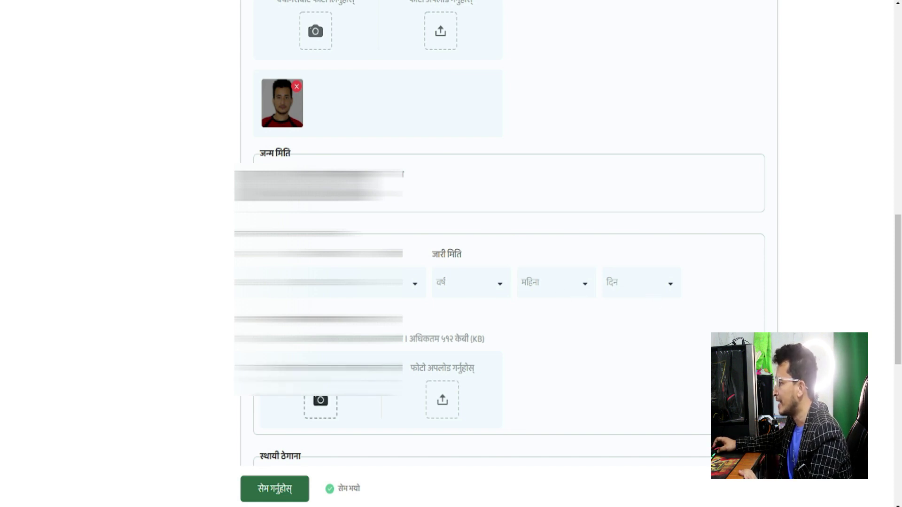
{"action": "scroll", "coordinate": [329, 337], "scroll_direction": "up", "scroll_amount": 1}
{"action": "scroll", "coordinate": [318, 354], "scroll_direction": "down", "scroll_amount": 2}
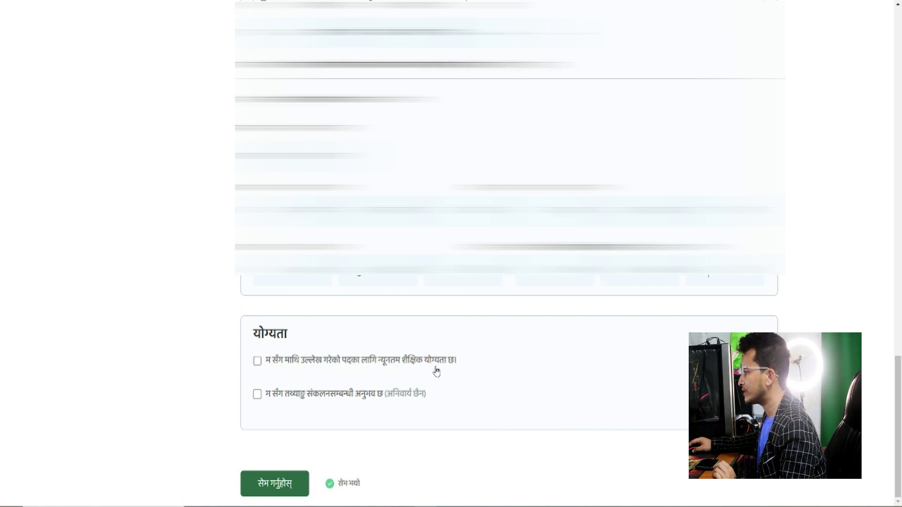
Declare the minimum educational qualification and begin, then cancel, a certificate upload
{"action": "left_click", "coordinate": [257, 361]}
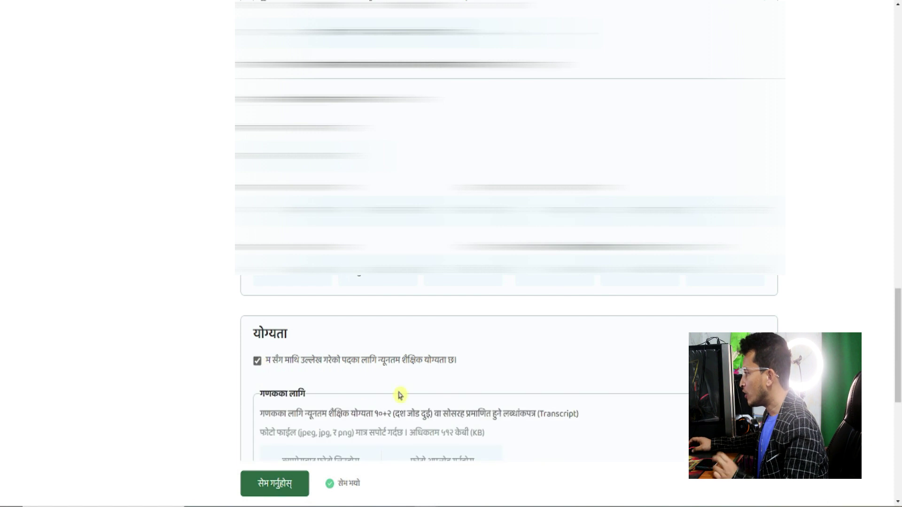
{"action": "scroll", "coordinate": [470, 366], "scroll_direction": "down", "scroll_amount": 2}
{"action": "scroll", "coordinate": [493, 356], "scroll_direction": "down", "scroll_amount": 2}
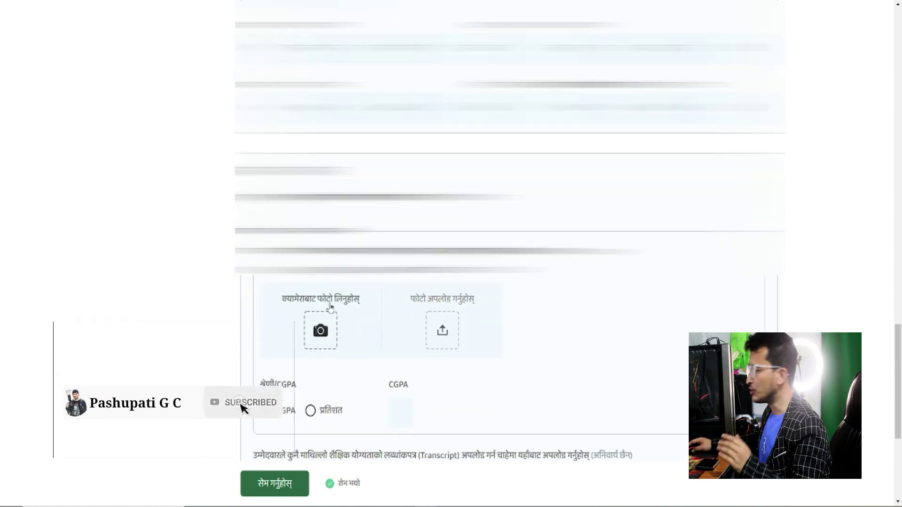
{"action": "left_click", "coordinate": [443, 332]}
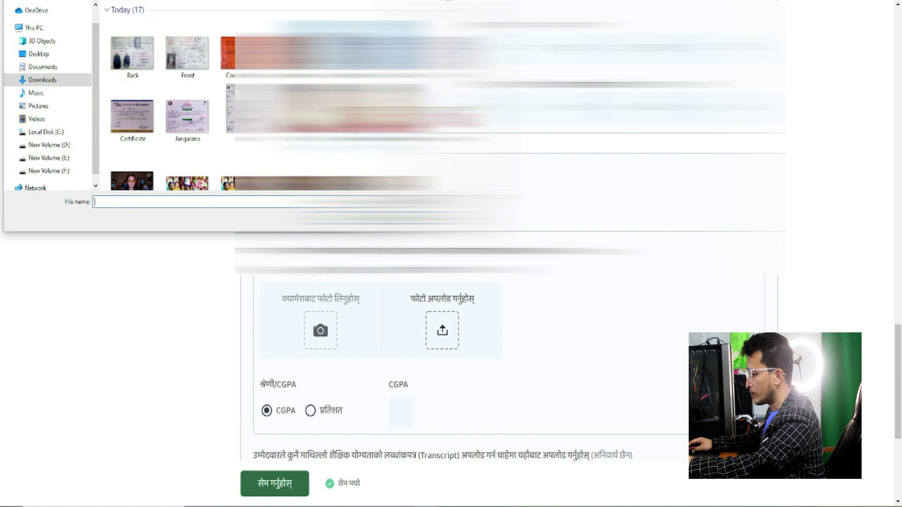
{"action": "key", "text": "Escape"}
{"action": "scroll", "coordinate": [313, 280], "scroll_direction": "down", "scroll_amount": 3}
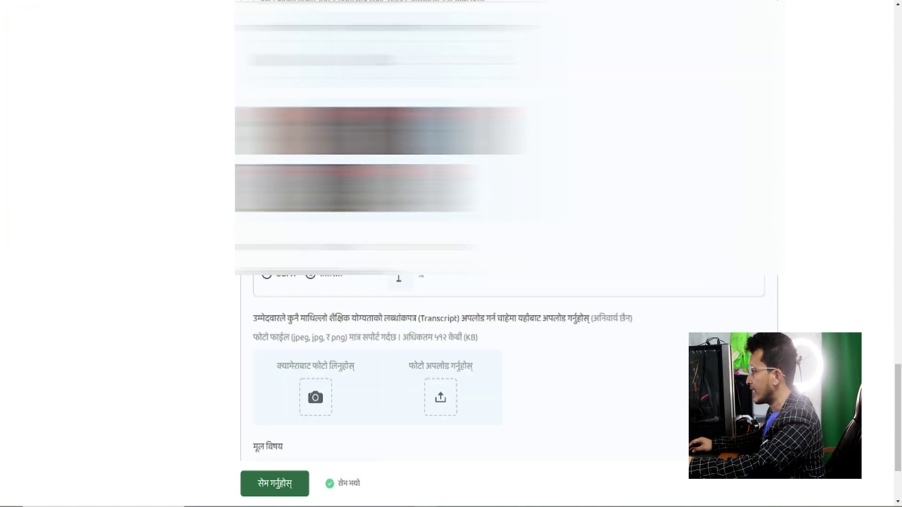
Enter 3.90 as the grade and open the मूल विषय dropdown
{"action": "left_click", "coordinate": [395, 280]}
{"action": "type", "text": "3.90"}
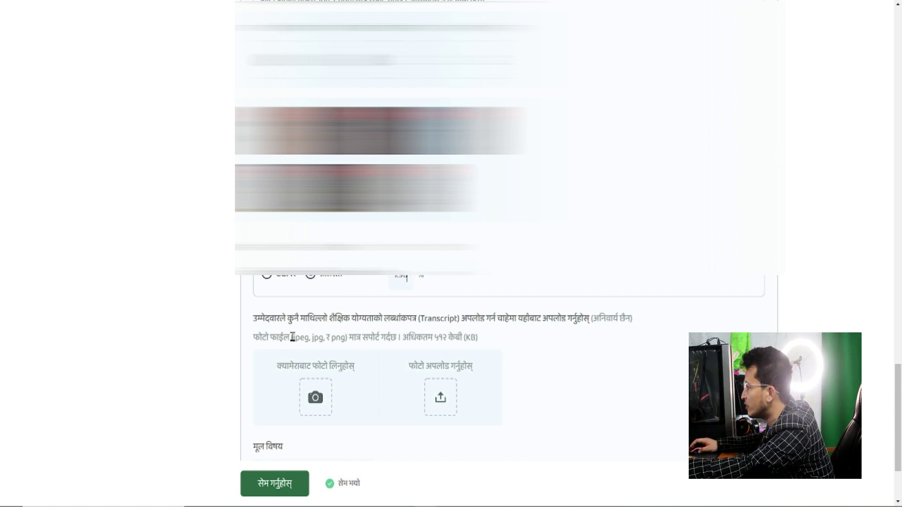
{"action": "scroll", "coordinate": [390, 333], "scroll_direction": "down", "scroll_amount": 1}
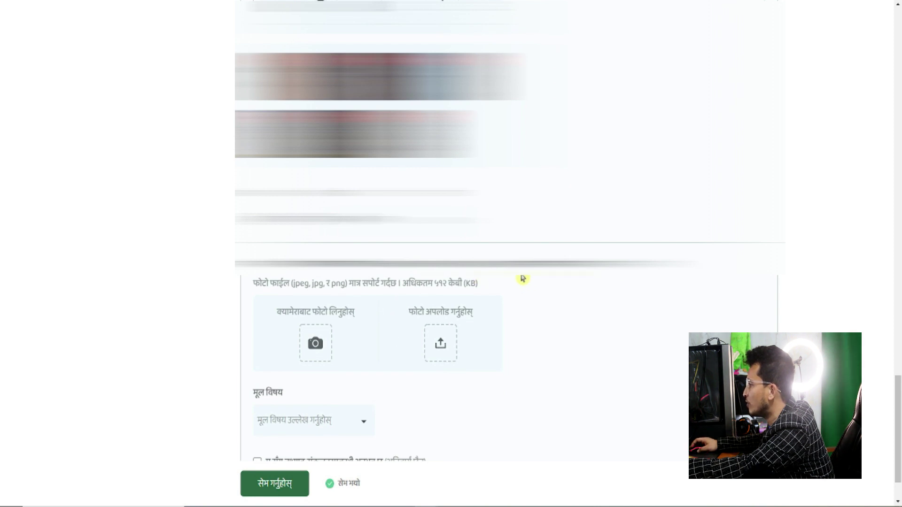
{"action": "scroll", "coordinate": [548, 324], "scroll_direction": "down", "scroll_amount": 1}
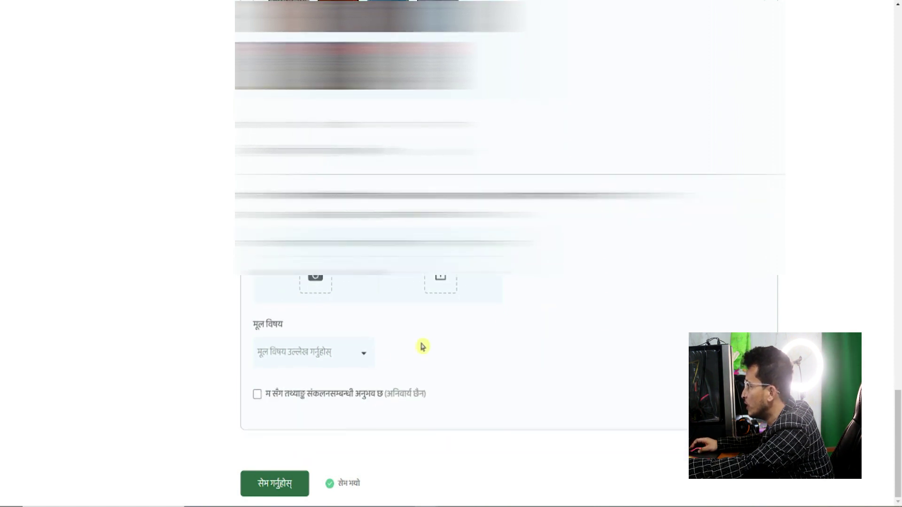
{"action": "scroll", "coordinate": [330, 351], "scroll_direction": "up", "scroll_amount": 3}
{"action": "scroll", "coordinate": [330, 351], "scroll_direction": "up", "scroll_amount": 2}
{"action": "scroll", "coordinate": [330, 352], "scroll_direction": "down", "scroll_amount": 7}
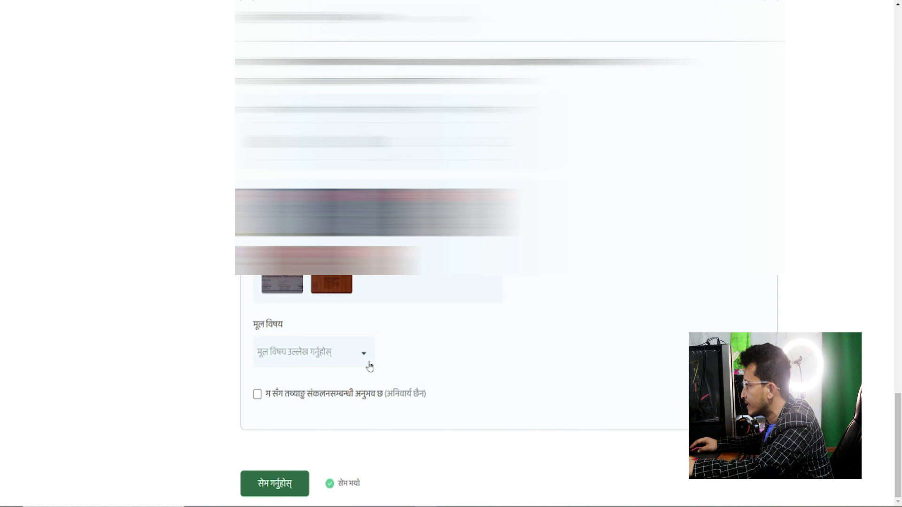
{"action": "left_click", "coordinate": [365, 360]}
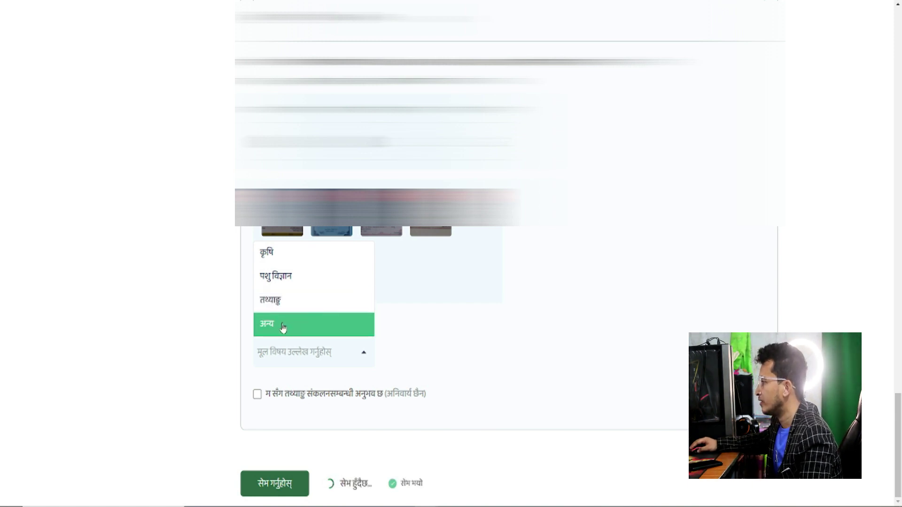
Choose अन्य as the main subject and type Management in the other-subject field
{"action": "left_click", "coordinate": [283, 328]}
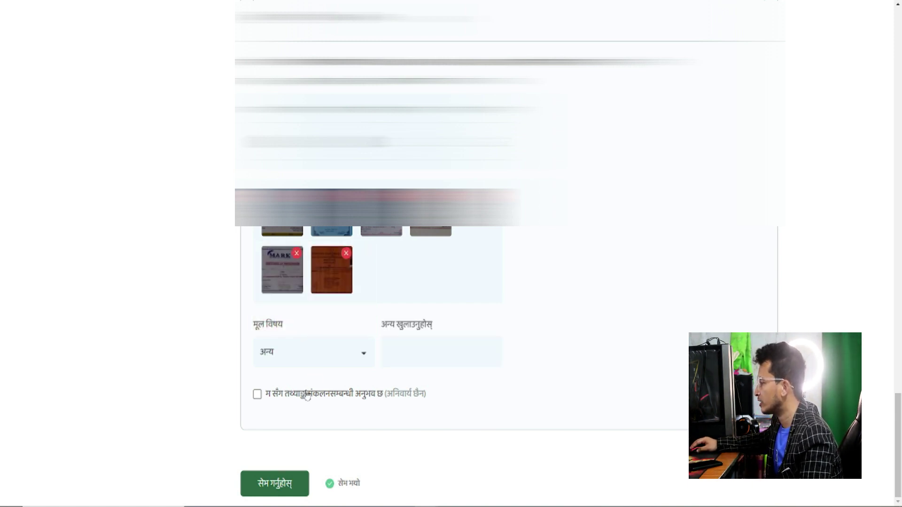
{"action": "left_click", "coordinate": [394, 356]}
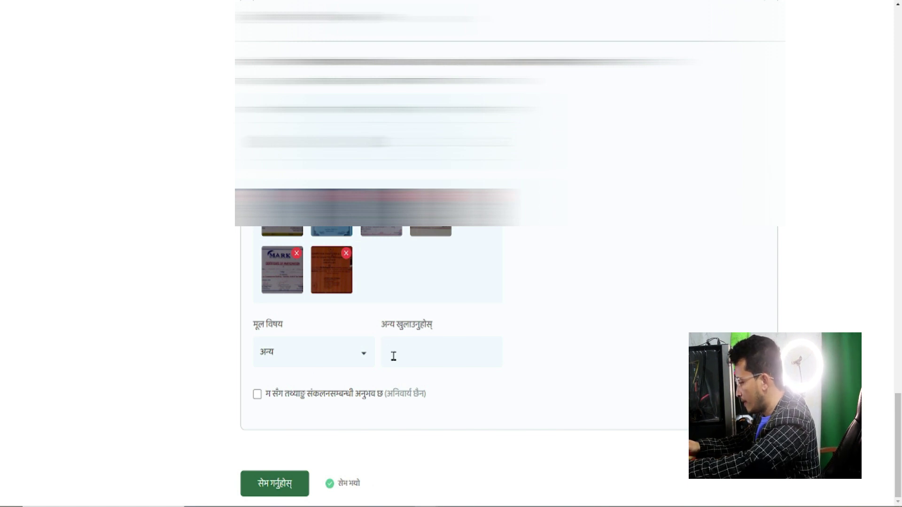
{"action": "type", "text": "Management"}
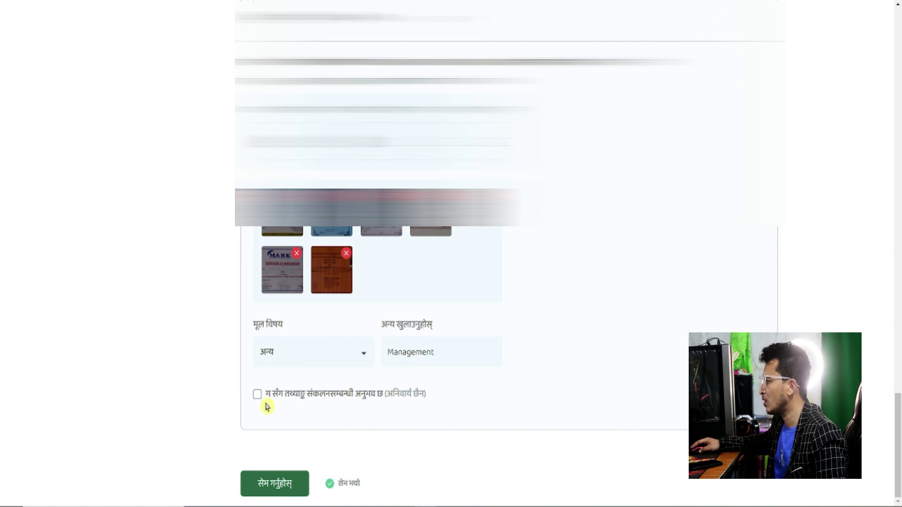
Declare prior experience and save the 1-month राष्ट्रिय जनगणना २०७८ data-collection entry with its proof
{"action": "left_click", "coordinate": [257, 394]}
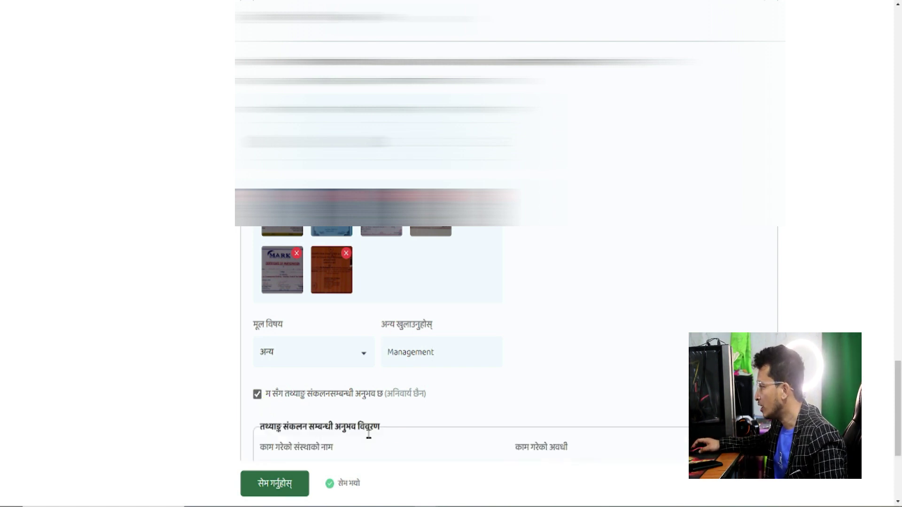
{"action": "scroll", "coordinate": [404, 437], "scroll_direction": "down", "scroll_amount": 2}
{"action": "scroll", "coordinate": [404, 437], "scroll_direction": "down", "scroll_amount": 3}
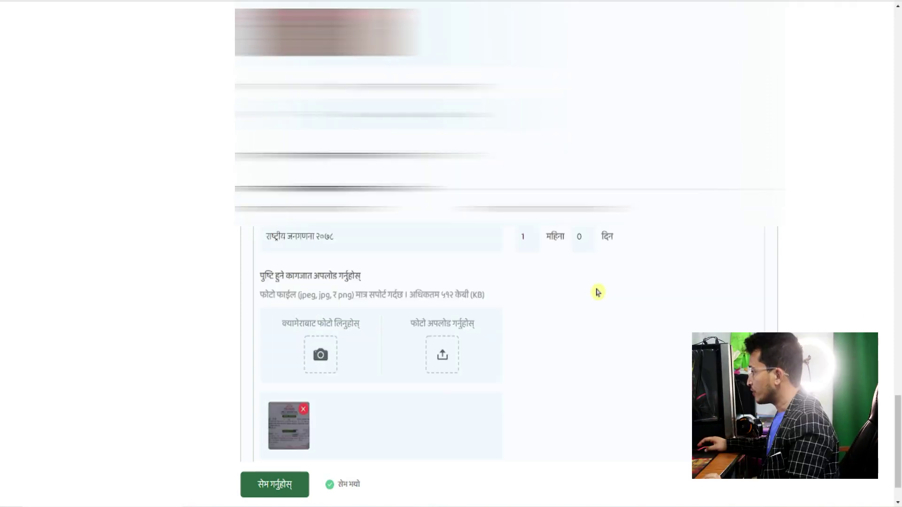
{"action": "scroll", "coordinate": [592, 305], "scroll_direction": "up", "scroll_amount": 5}
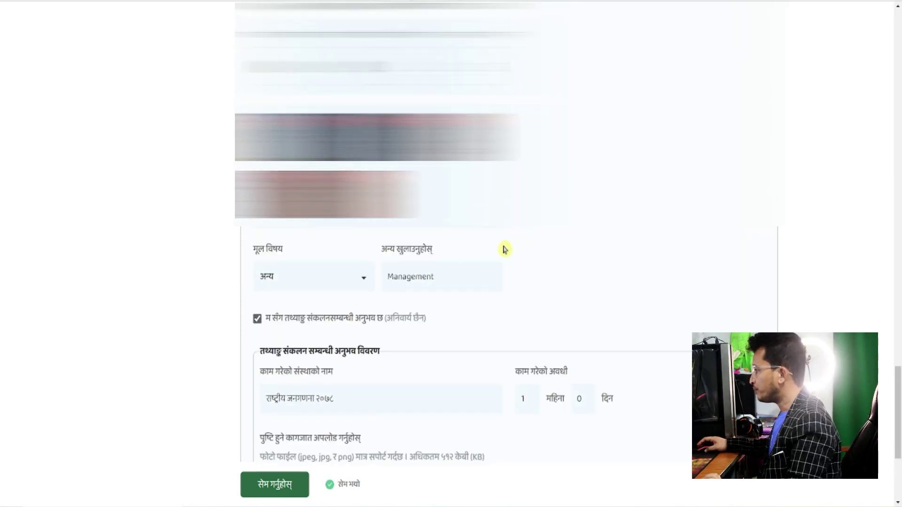
{"action": "scroll", "coordinate": [594, 290], "scroll_direction": "down", "scroll_amount": 5}
{"action": "scroll", "coordinate": [594, 290], "scroll_direction": "down", "scroll_amount": 2}
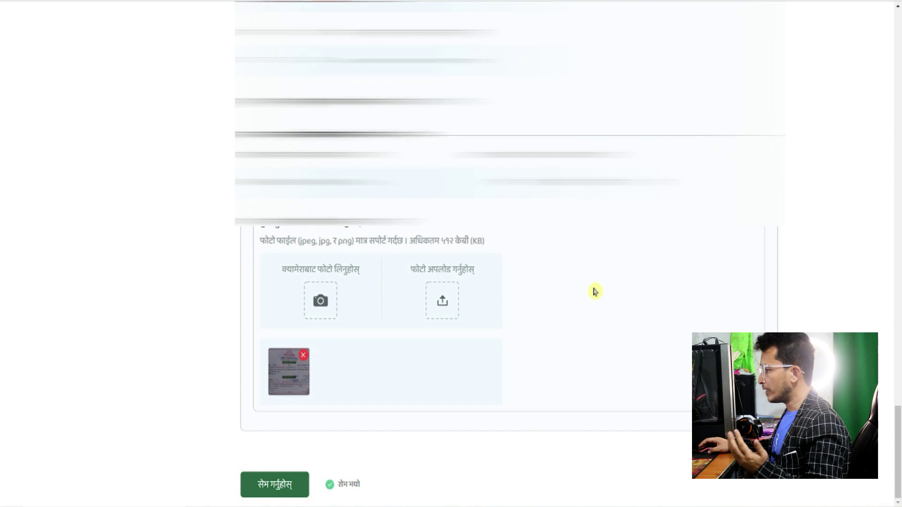
{"action": "left_click", "coordinate": [281, 492]}
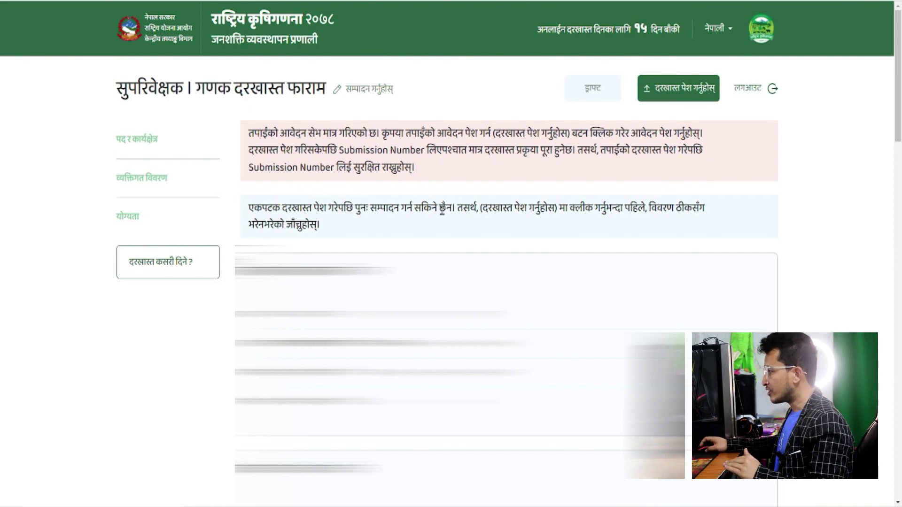
{"action": "scroll", "coordinate": [450, 231], "scroll_direction": "down", "scroll_amount": 1}
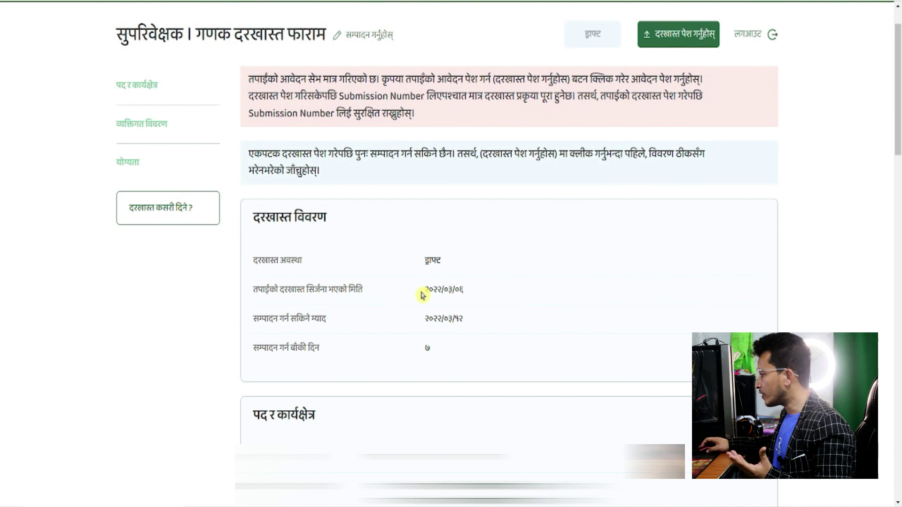
{"action": "scroll", "coordinate": [395, 286], "scroll_direction": "down", "scroll_amount": 3}
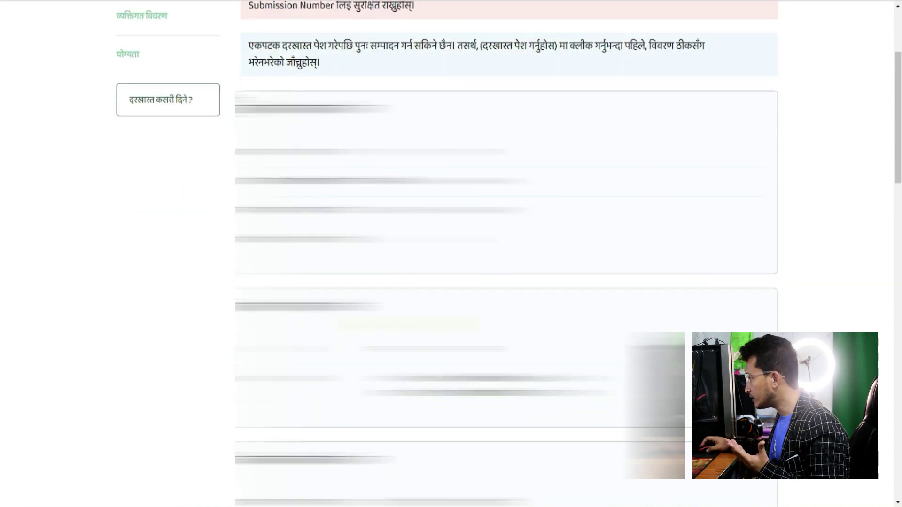
{"action": "scroll", "coordinate": [506, 254], "scroll_direction": "down", "scroll_amount": 5}
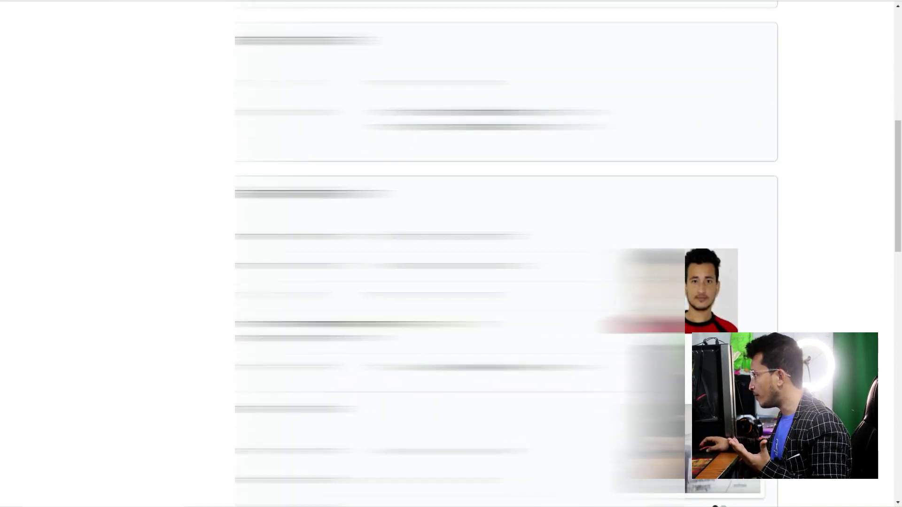
{"action": "scroll", "coordinate": [506, 254], "scroll_direction": "down", "scroll_amount": 3}
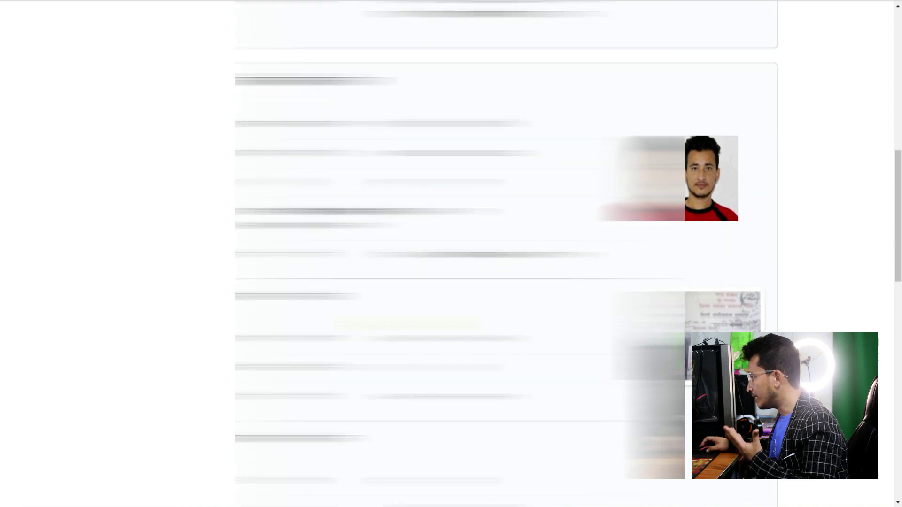
{"action": "scroll", "coordinate": [506, 253], "scroll_direction": "down", "scroll_amount": 1}
{"action": "scroll", "coordinate": [506, 254], "scroll_direction": "down", "scroll_amount": 1}
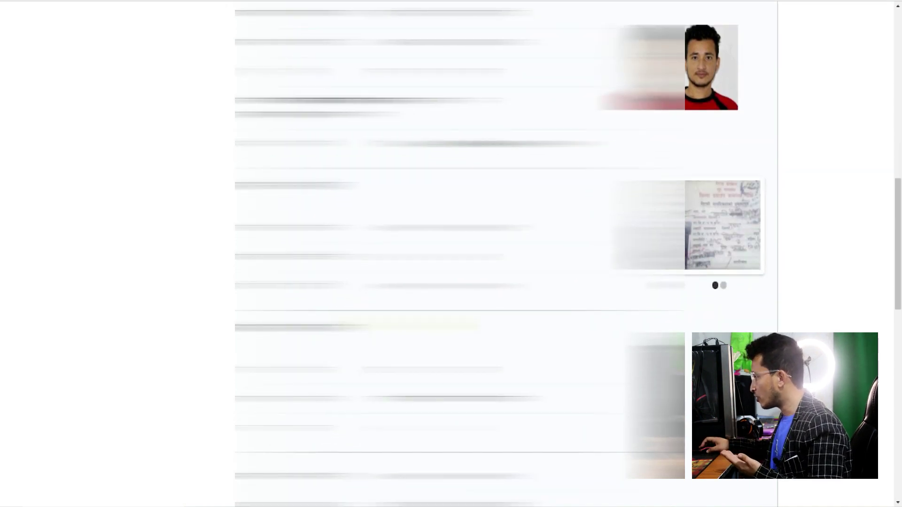
{"action": "scroll", "coordinate": [506, 254], "scroll_direction": "down", "scroll_amount": 5}
{"action": "scroll", "coordinate": [506, 254], "scroll_direction": "up", "scroll_amount": 10}
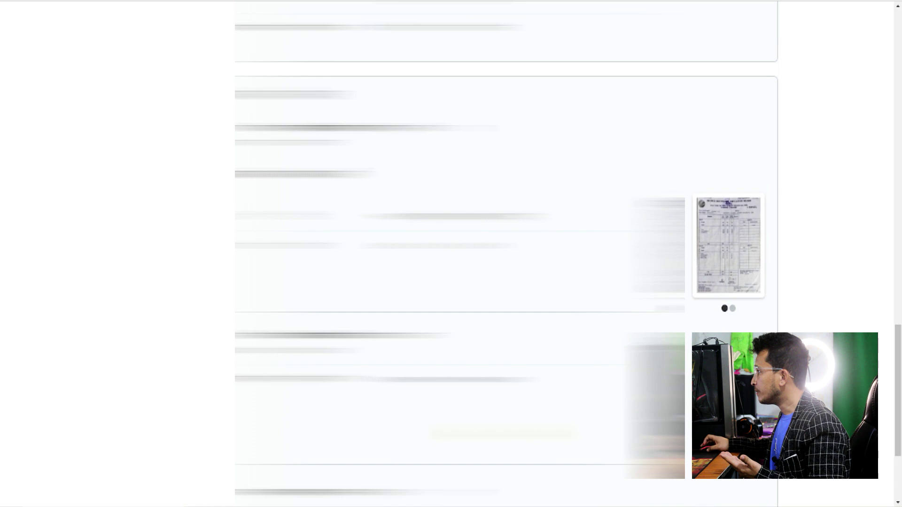
{"action": "scroll", "coordinate": [627, 119], "scroll_direction": "up", "scroll_amount": 10}
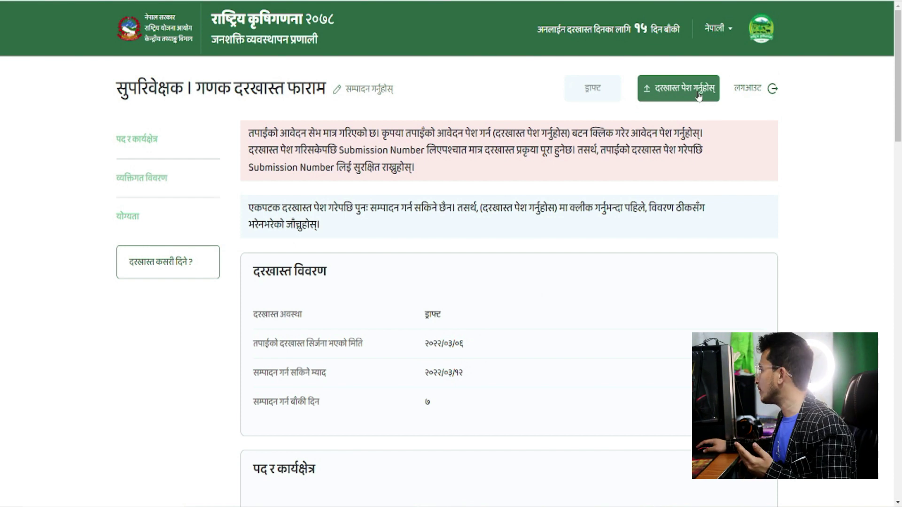
Submit the application and confirm with 'म दरखास्त पेश गर्दछु' to get its submission number
{"action": "left_click", "coordinate": [680, 93]}
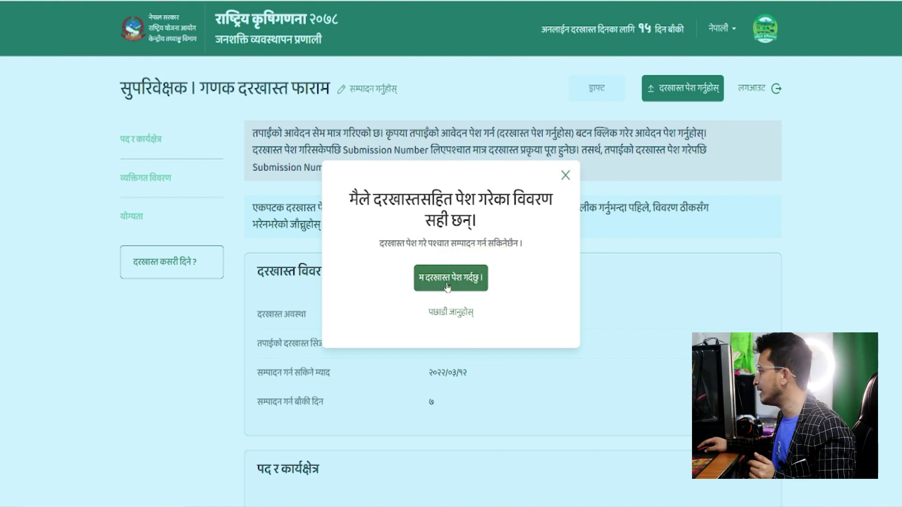
{"action": "left_click", "coordinate": [447, 285]}
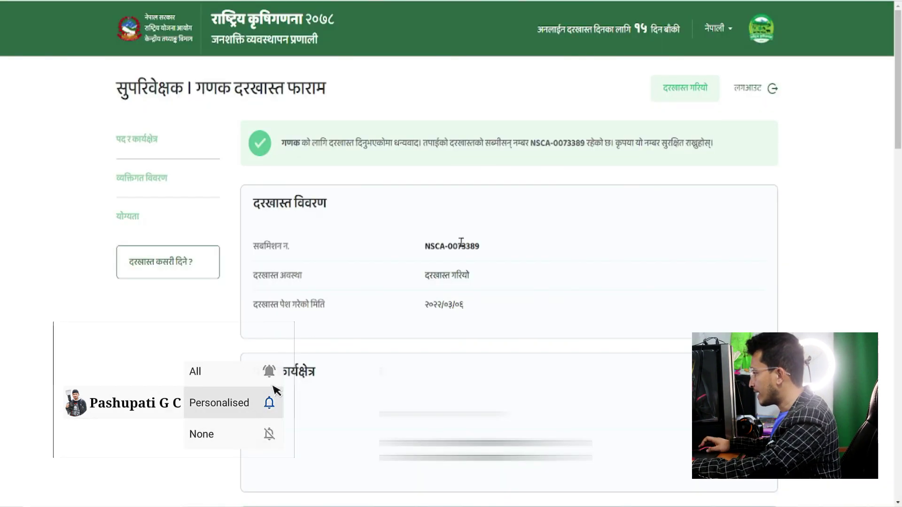
{"action": "scroll", "coordinate": [473, 232], "scroll_direction": "down", "scroll_amount": 5}
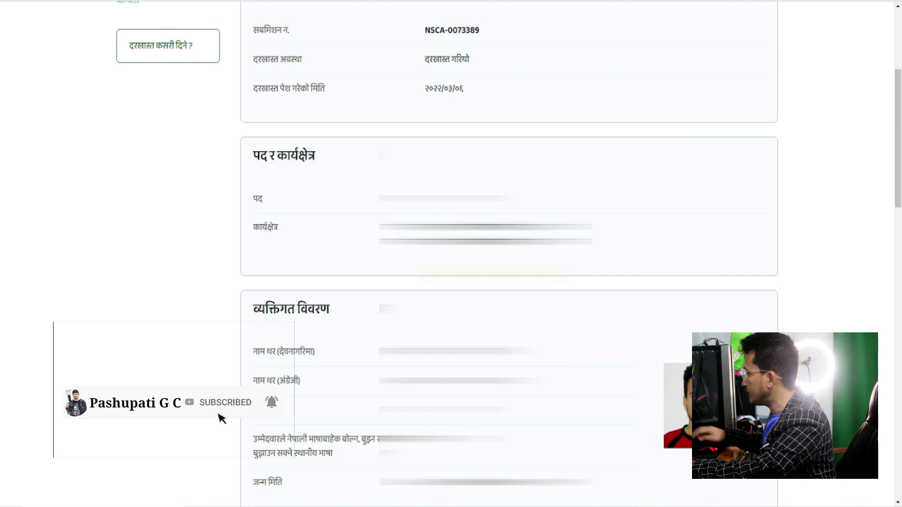
{"action": "scroll", "coordinate": [473, 253], "scroll_direction": "up", "scroll_amount": 5}
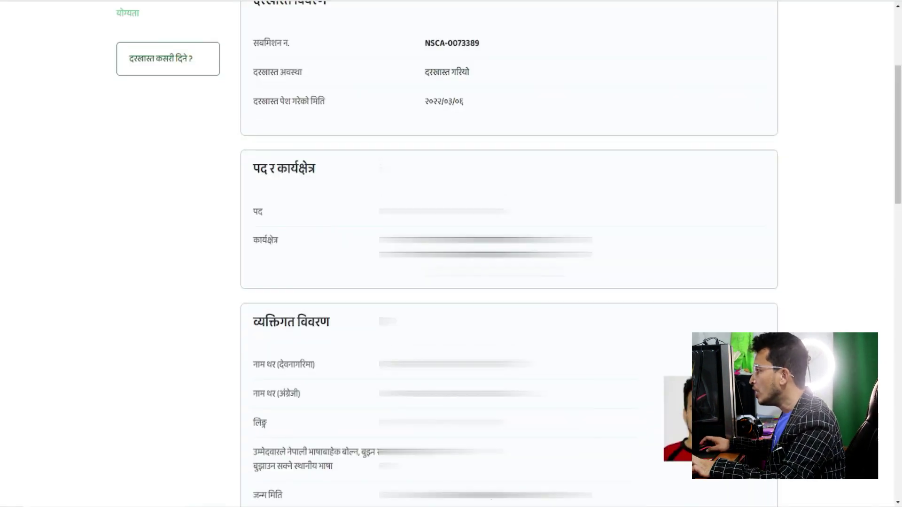